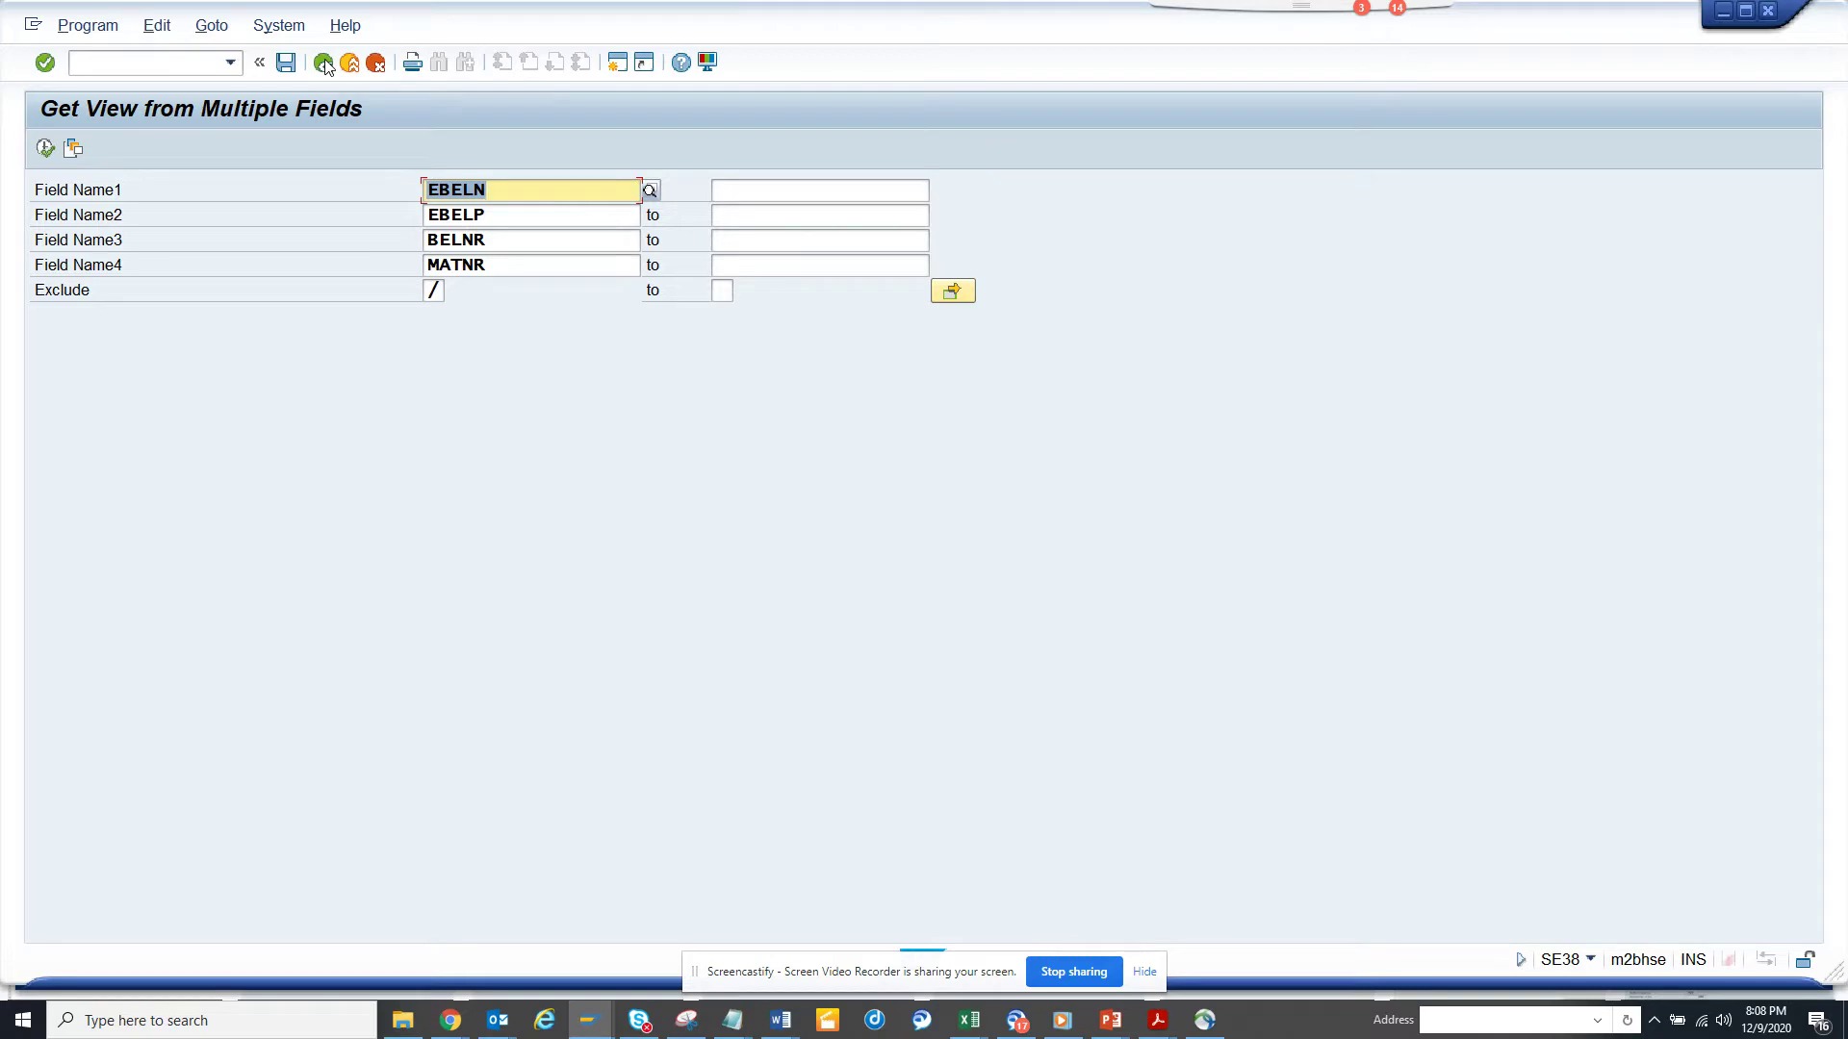
# Step: Run the report for the entered field names and select the first result row
pyautogui.click(48, 150)
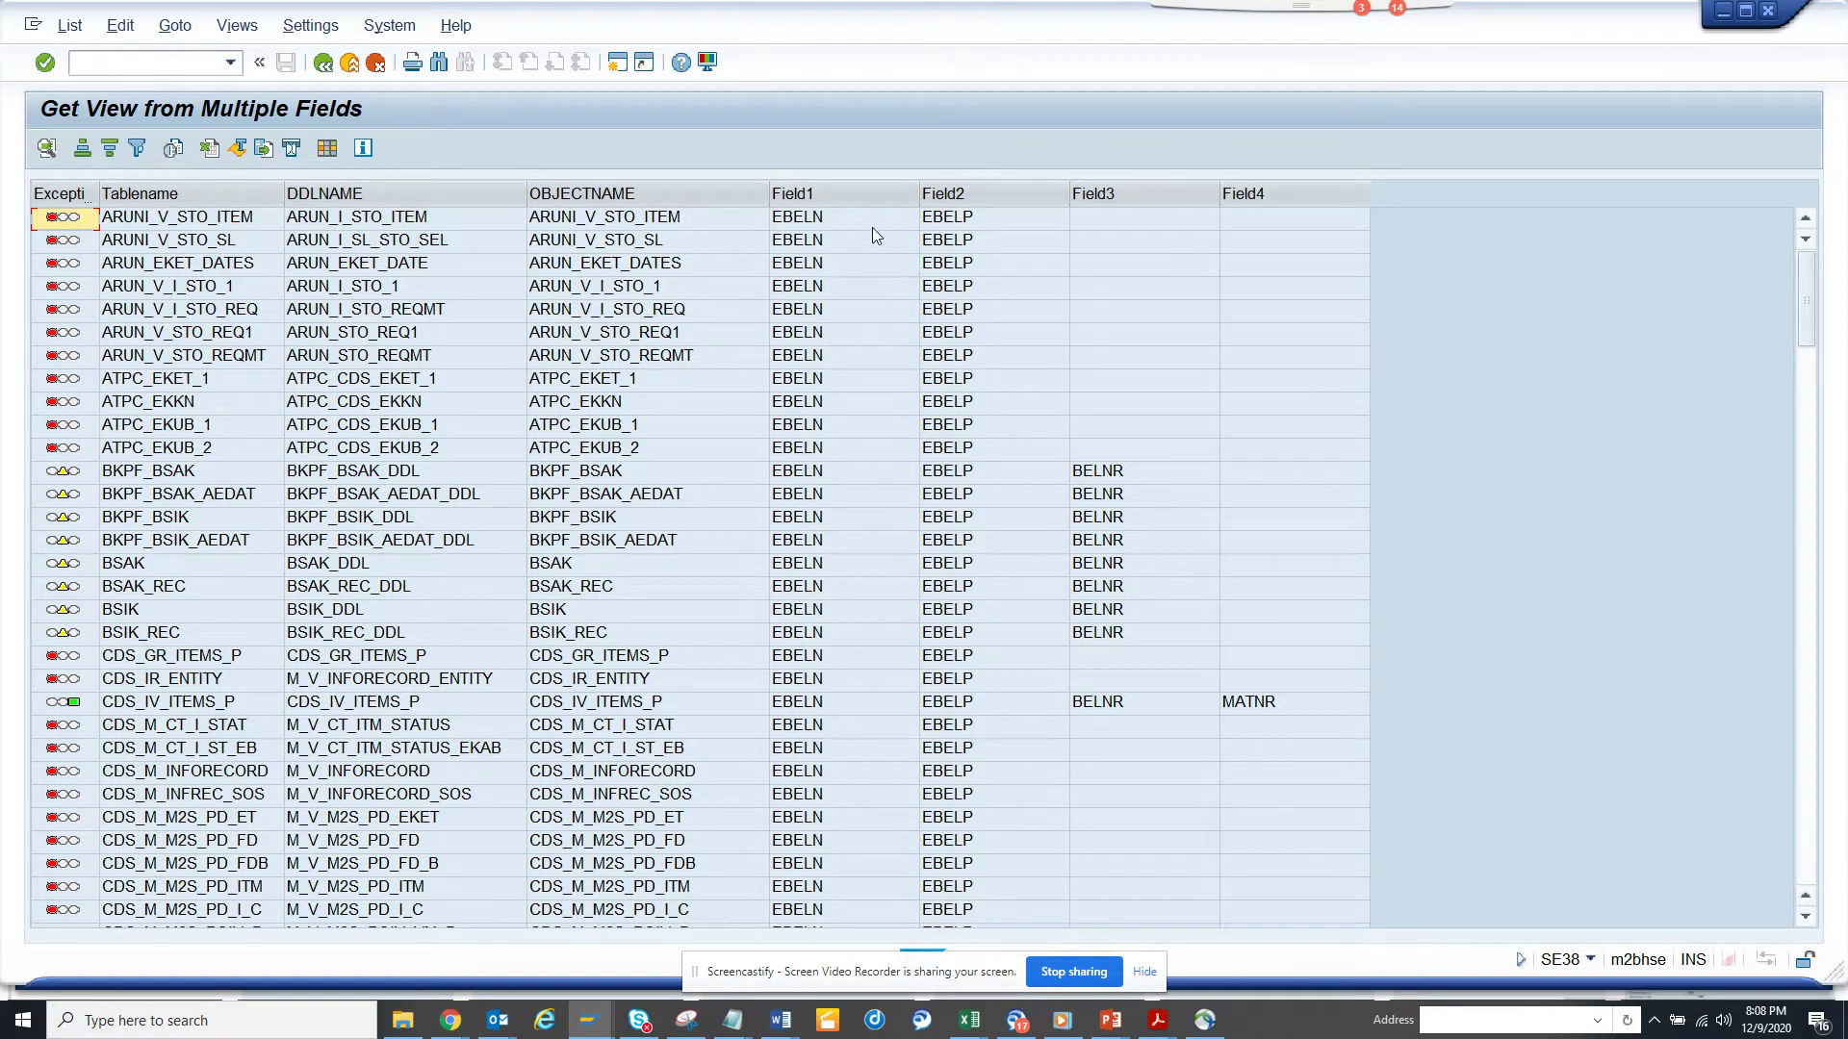
pyautogui.click(840, 218)
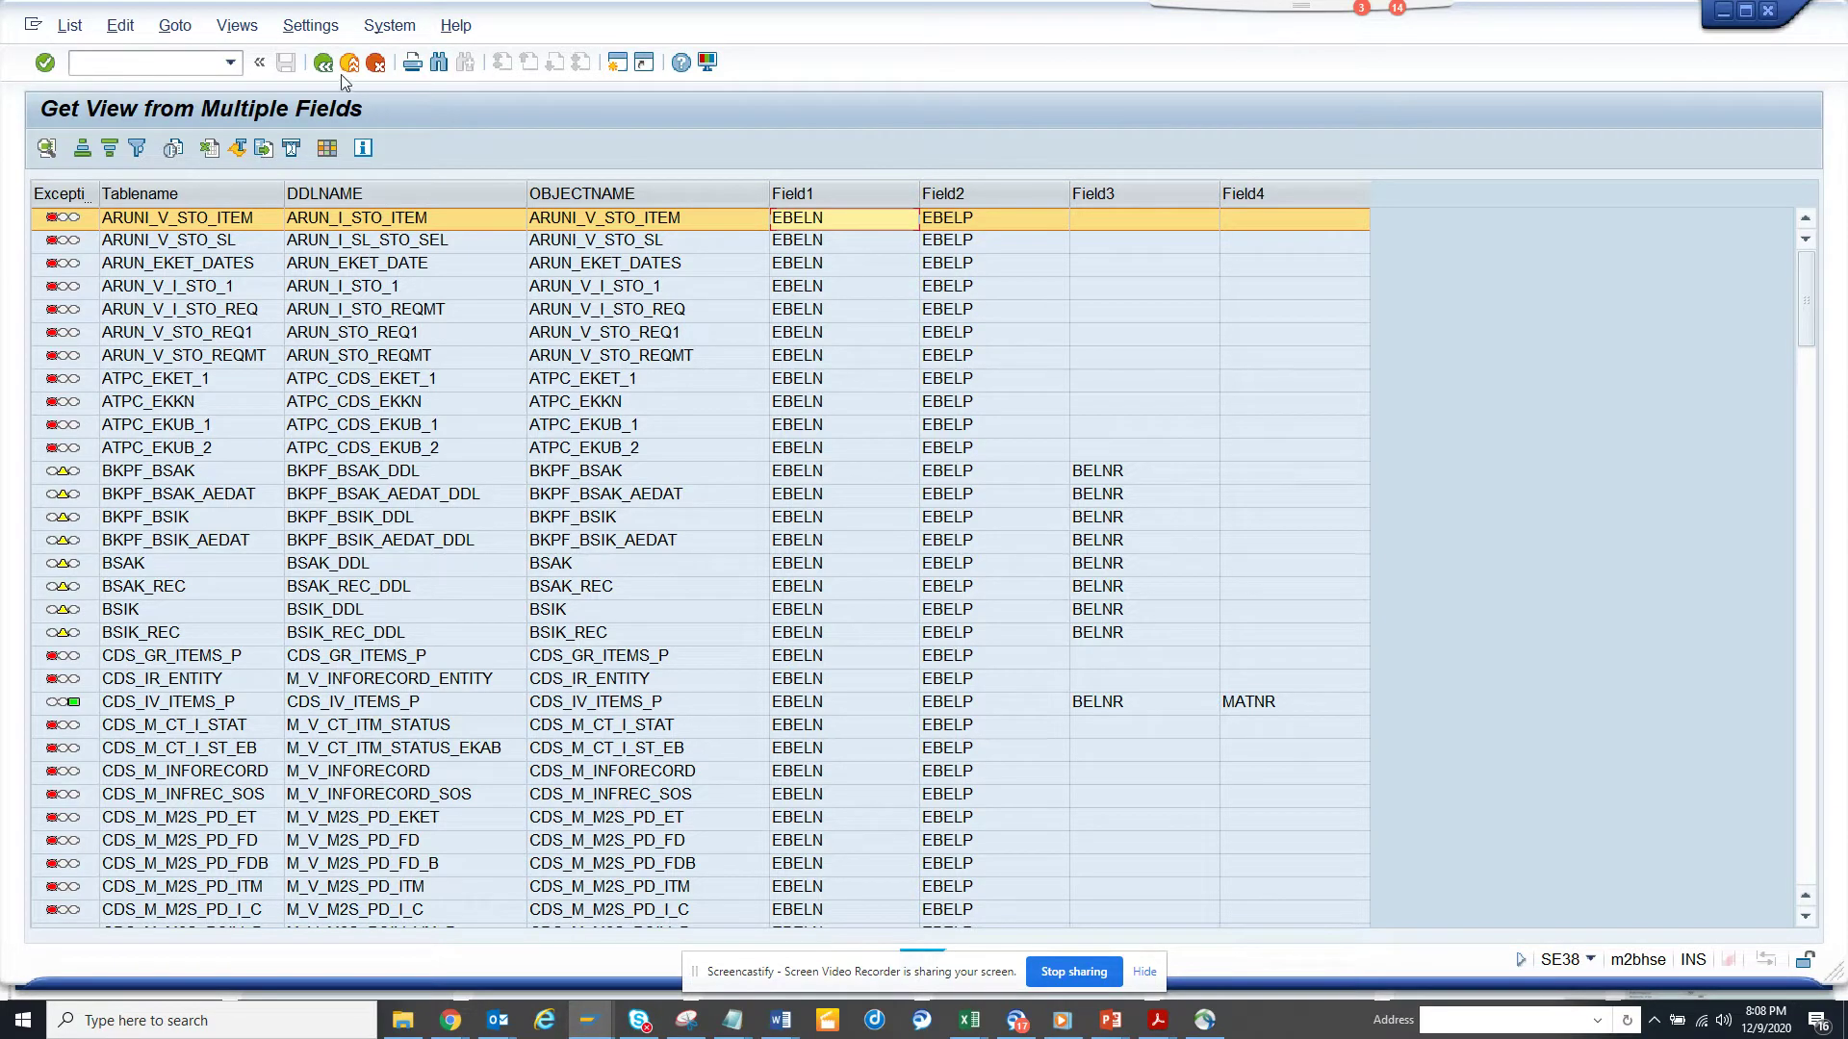
# Step: Return to the ZST11_GET_TABLE2 source and highlight the icon type C and is_layout declarations
pyautogui.click(324, 63)
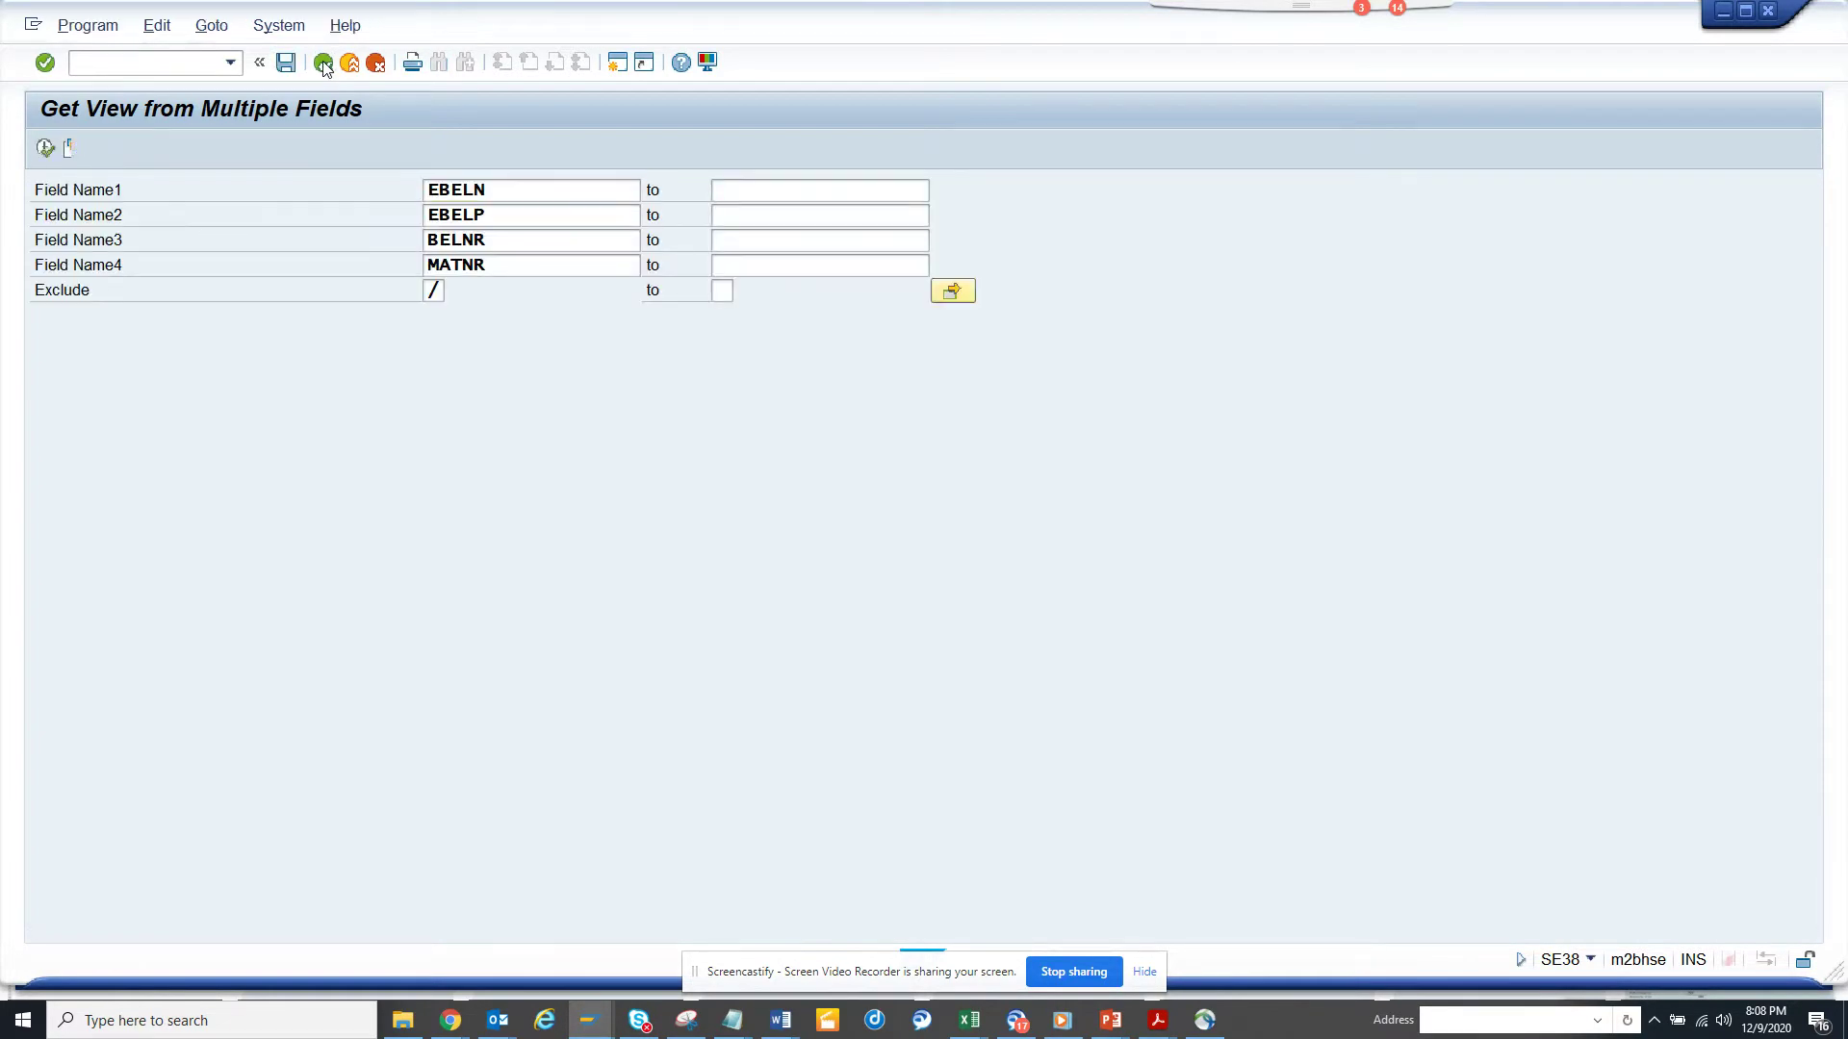
pyautogui.click(324, 64)
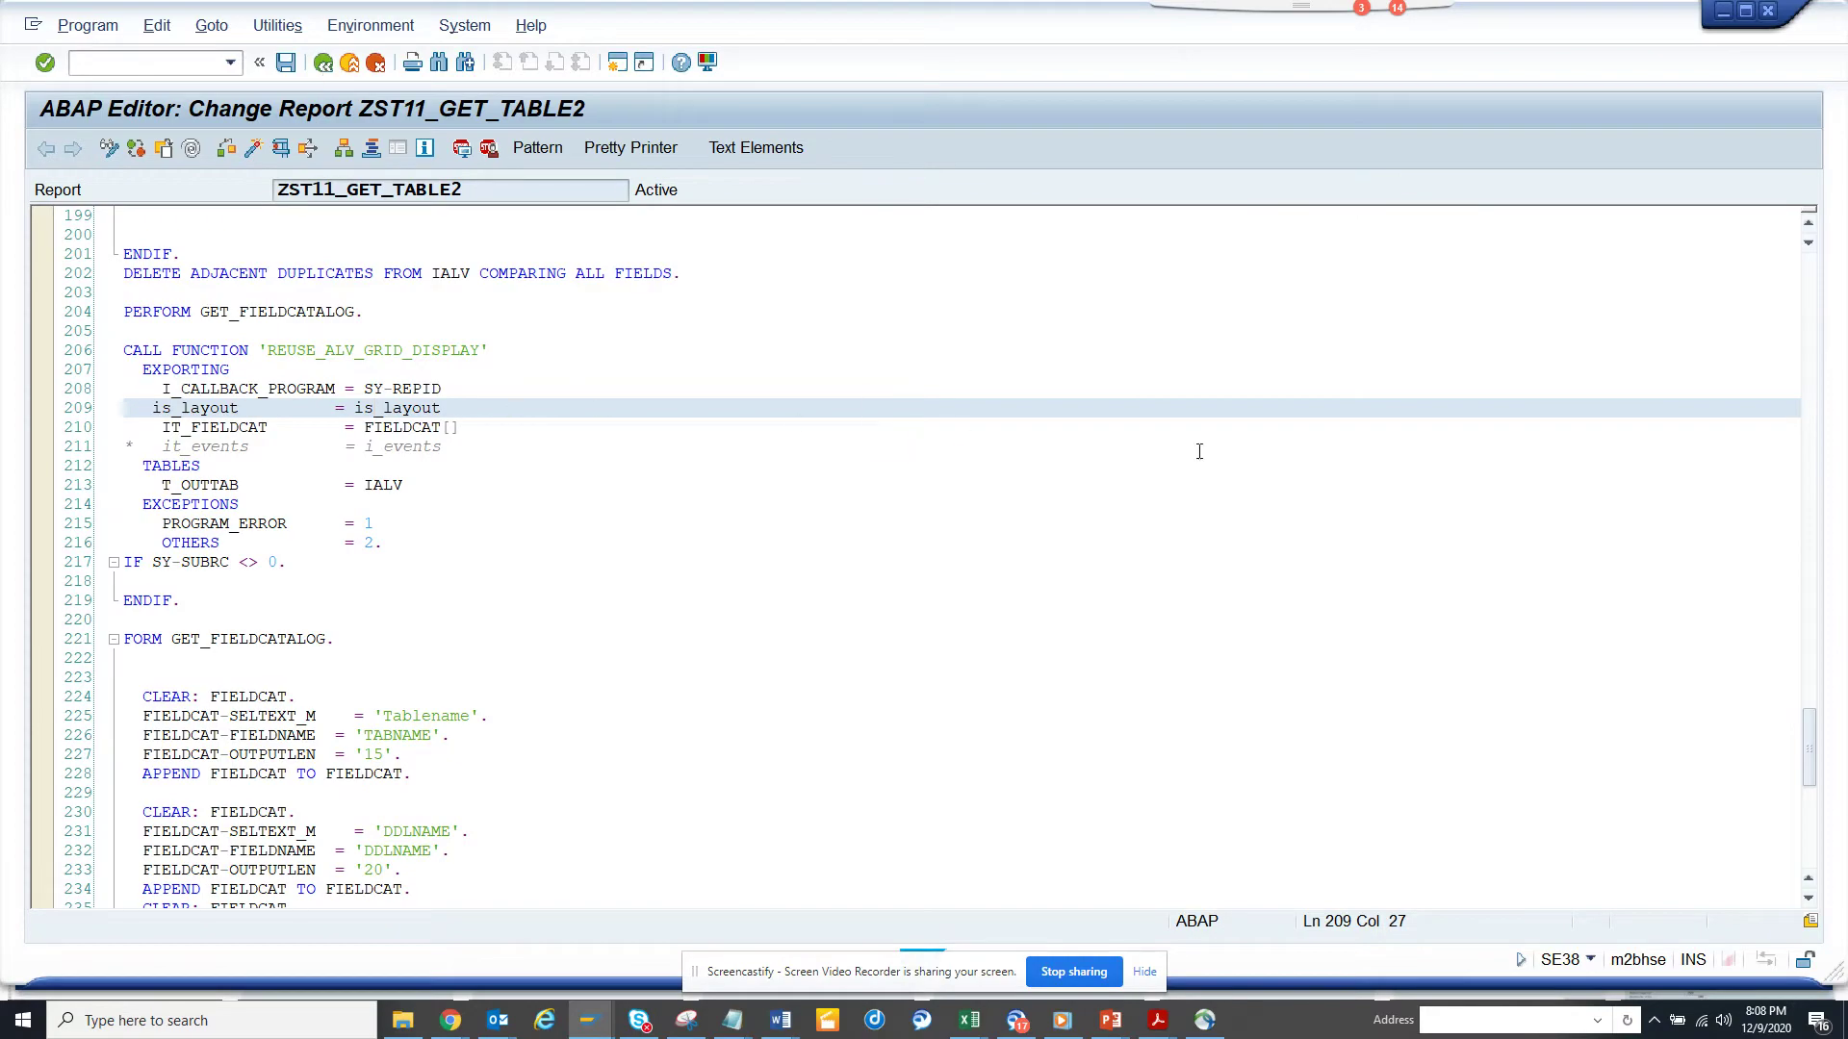
pyautogui.moveTo(1810, 777); pyautogui.dragTo(1835, 285)
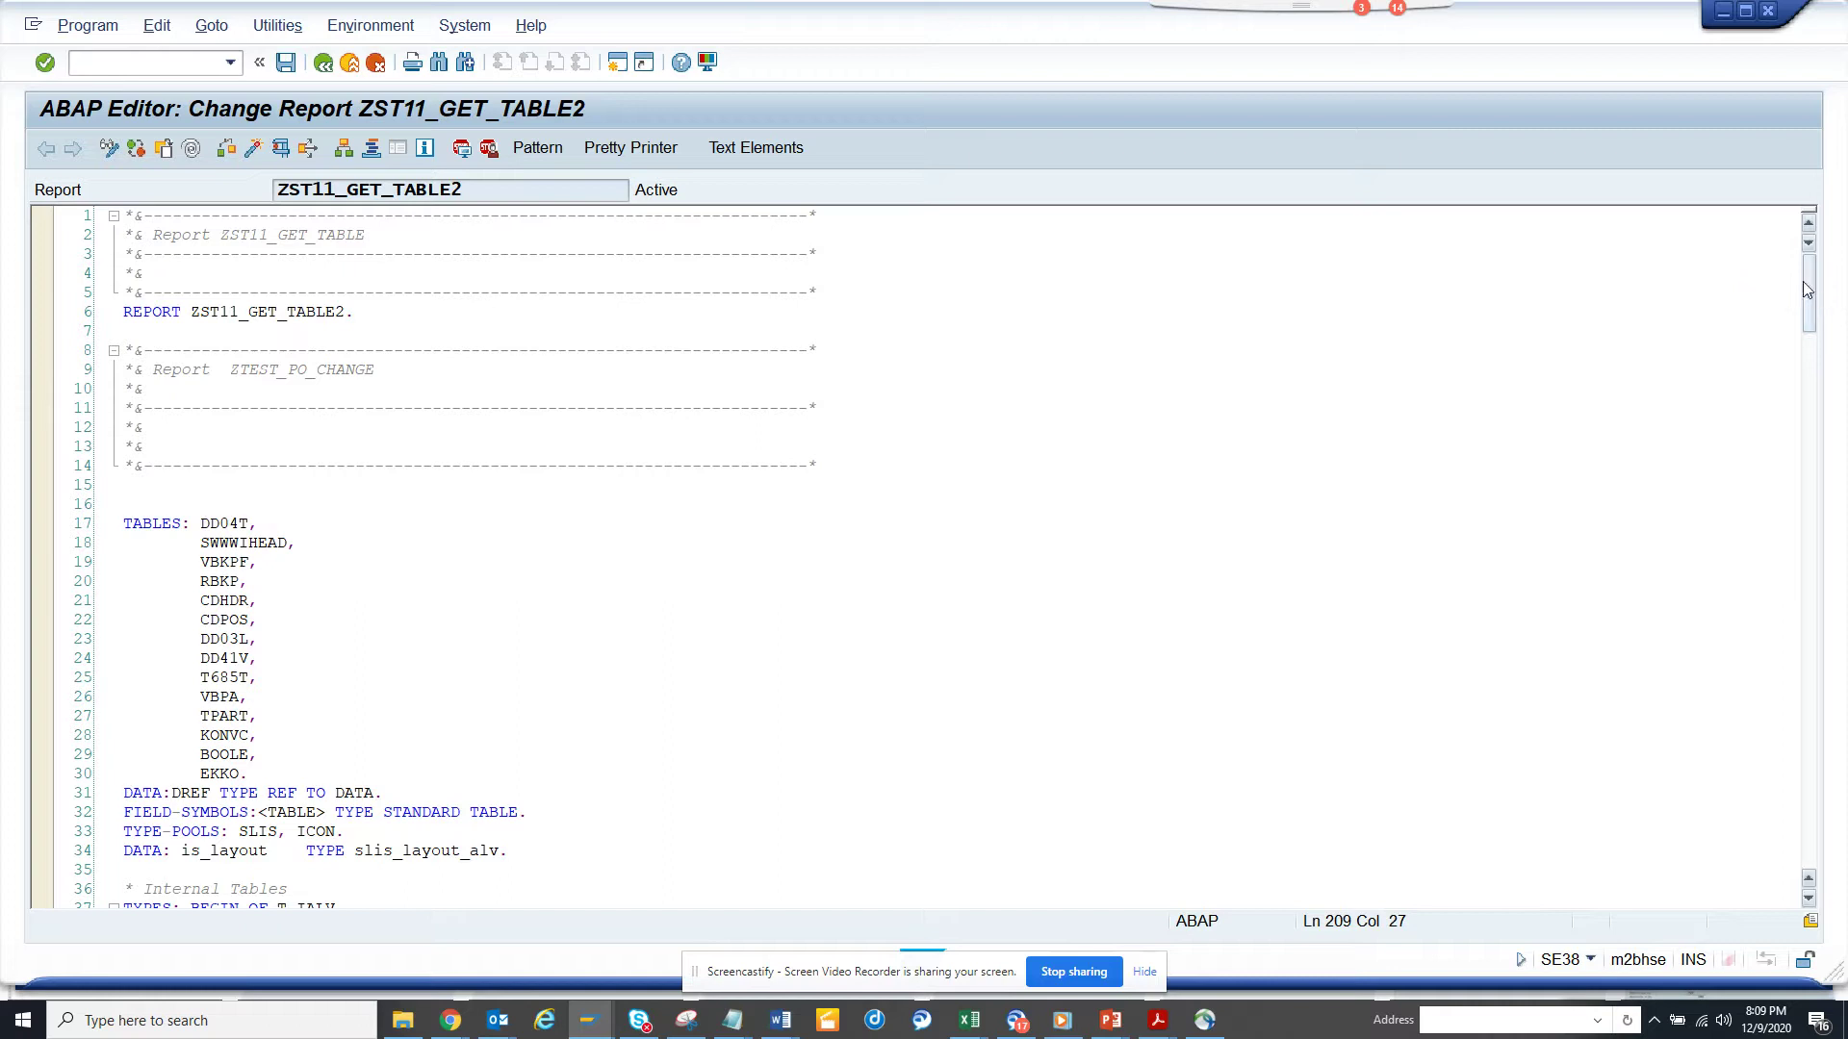
pyautogui.moveTo(1805, 289); pyautogui.dragTo(1822, 363)
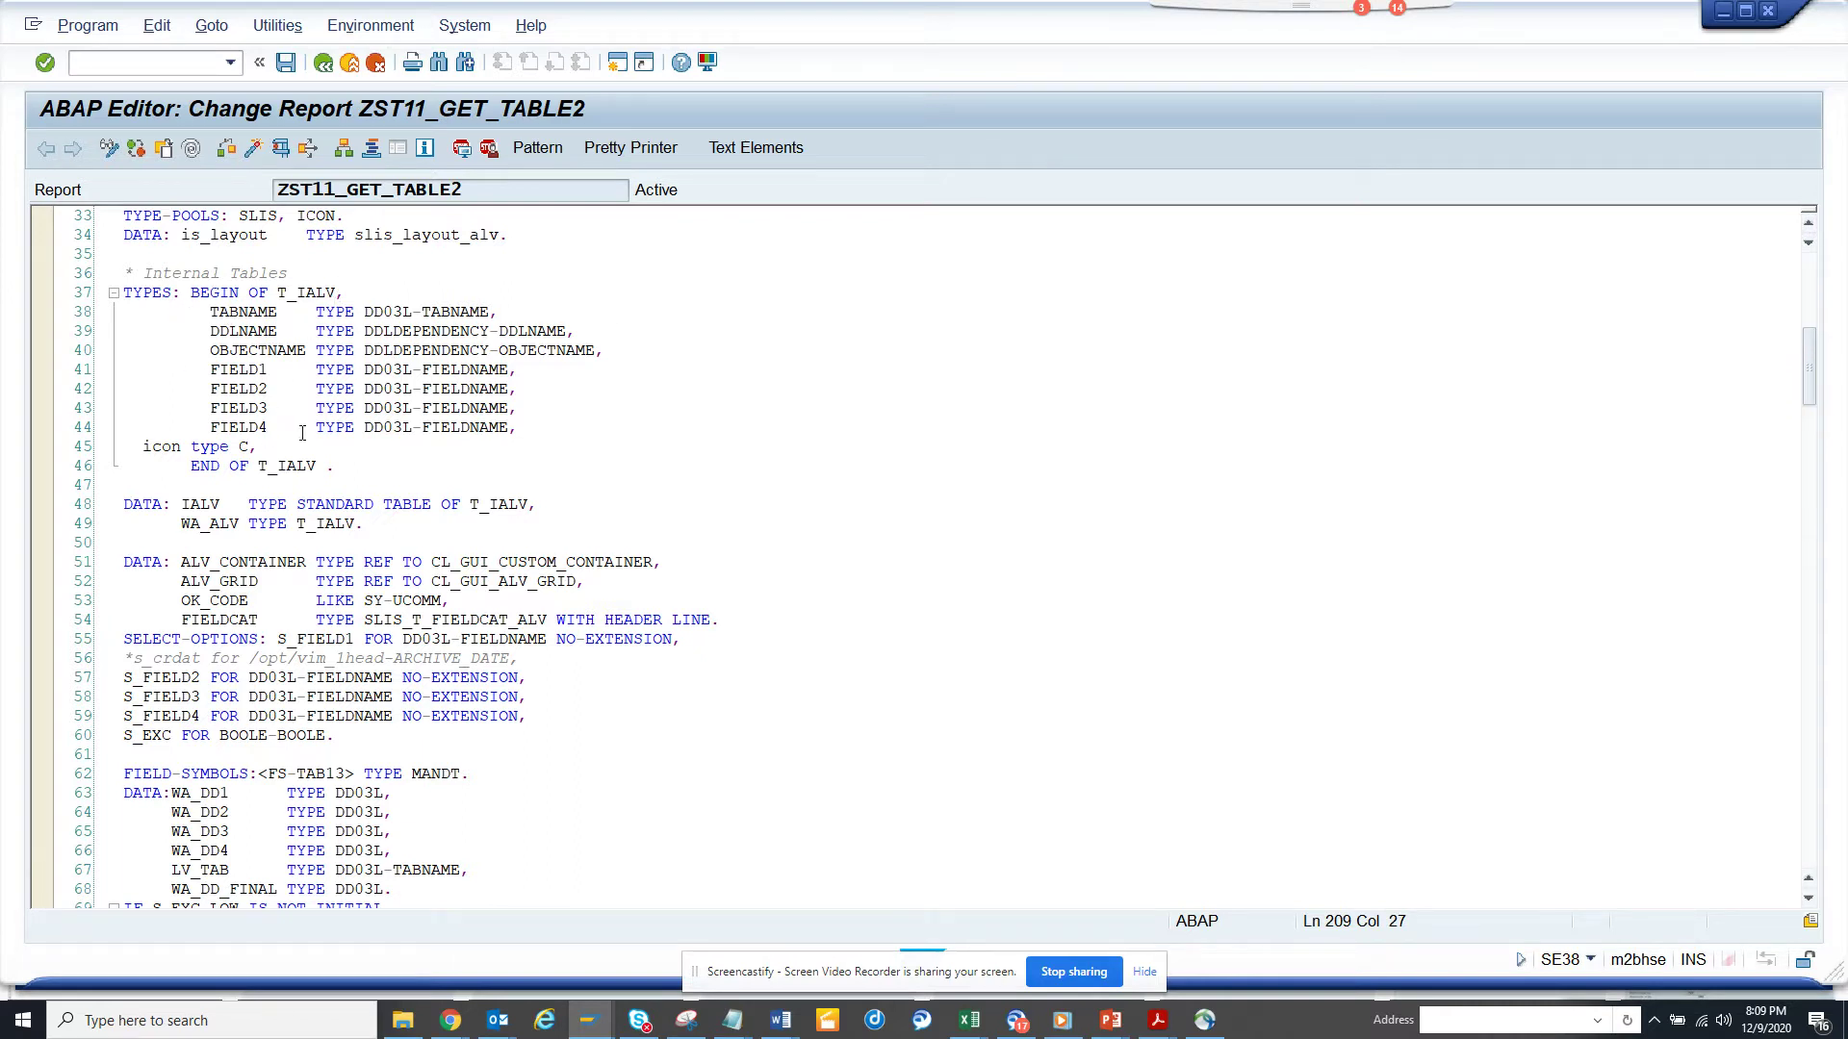
pyautogui.click(260, 445)
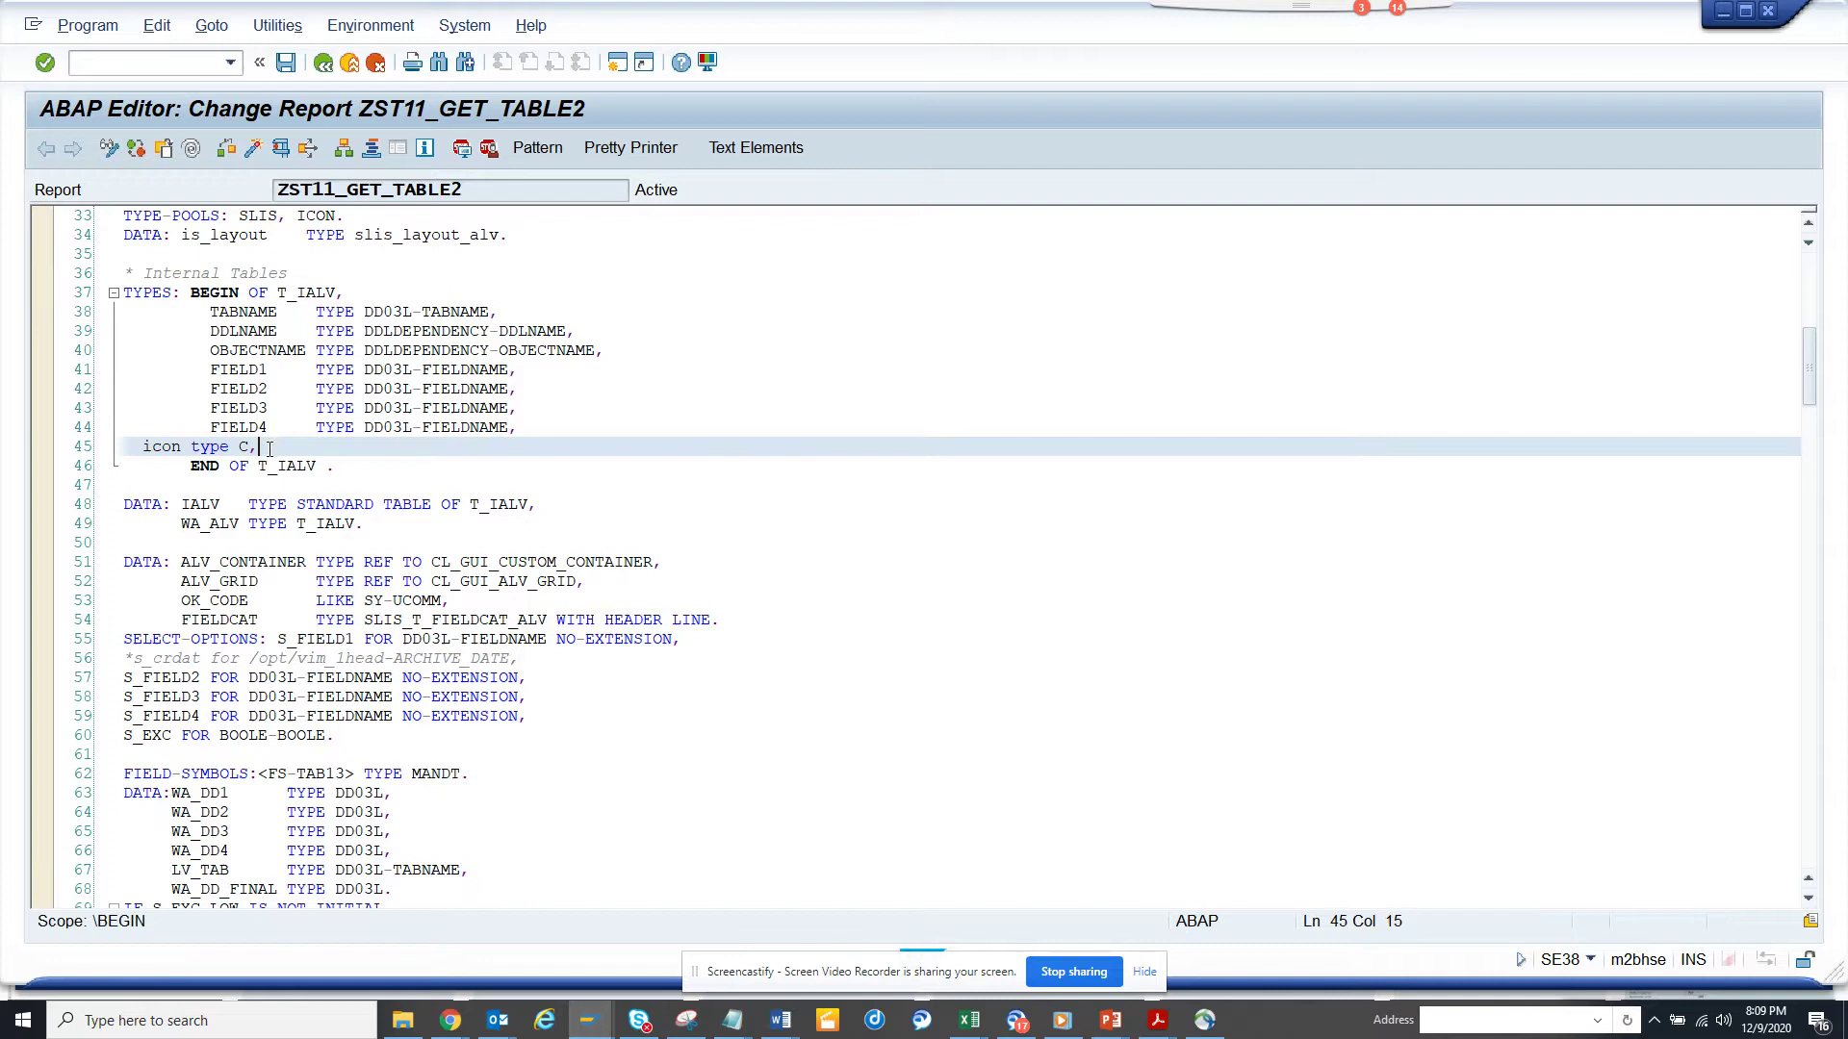
pyautogui.moveTo(259, 445); pyautogui.dragTo(133, 446)
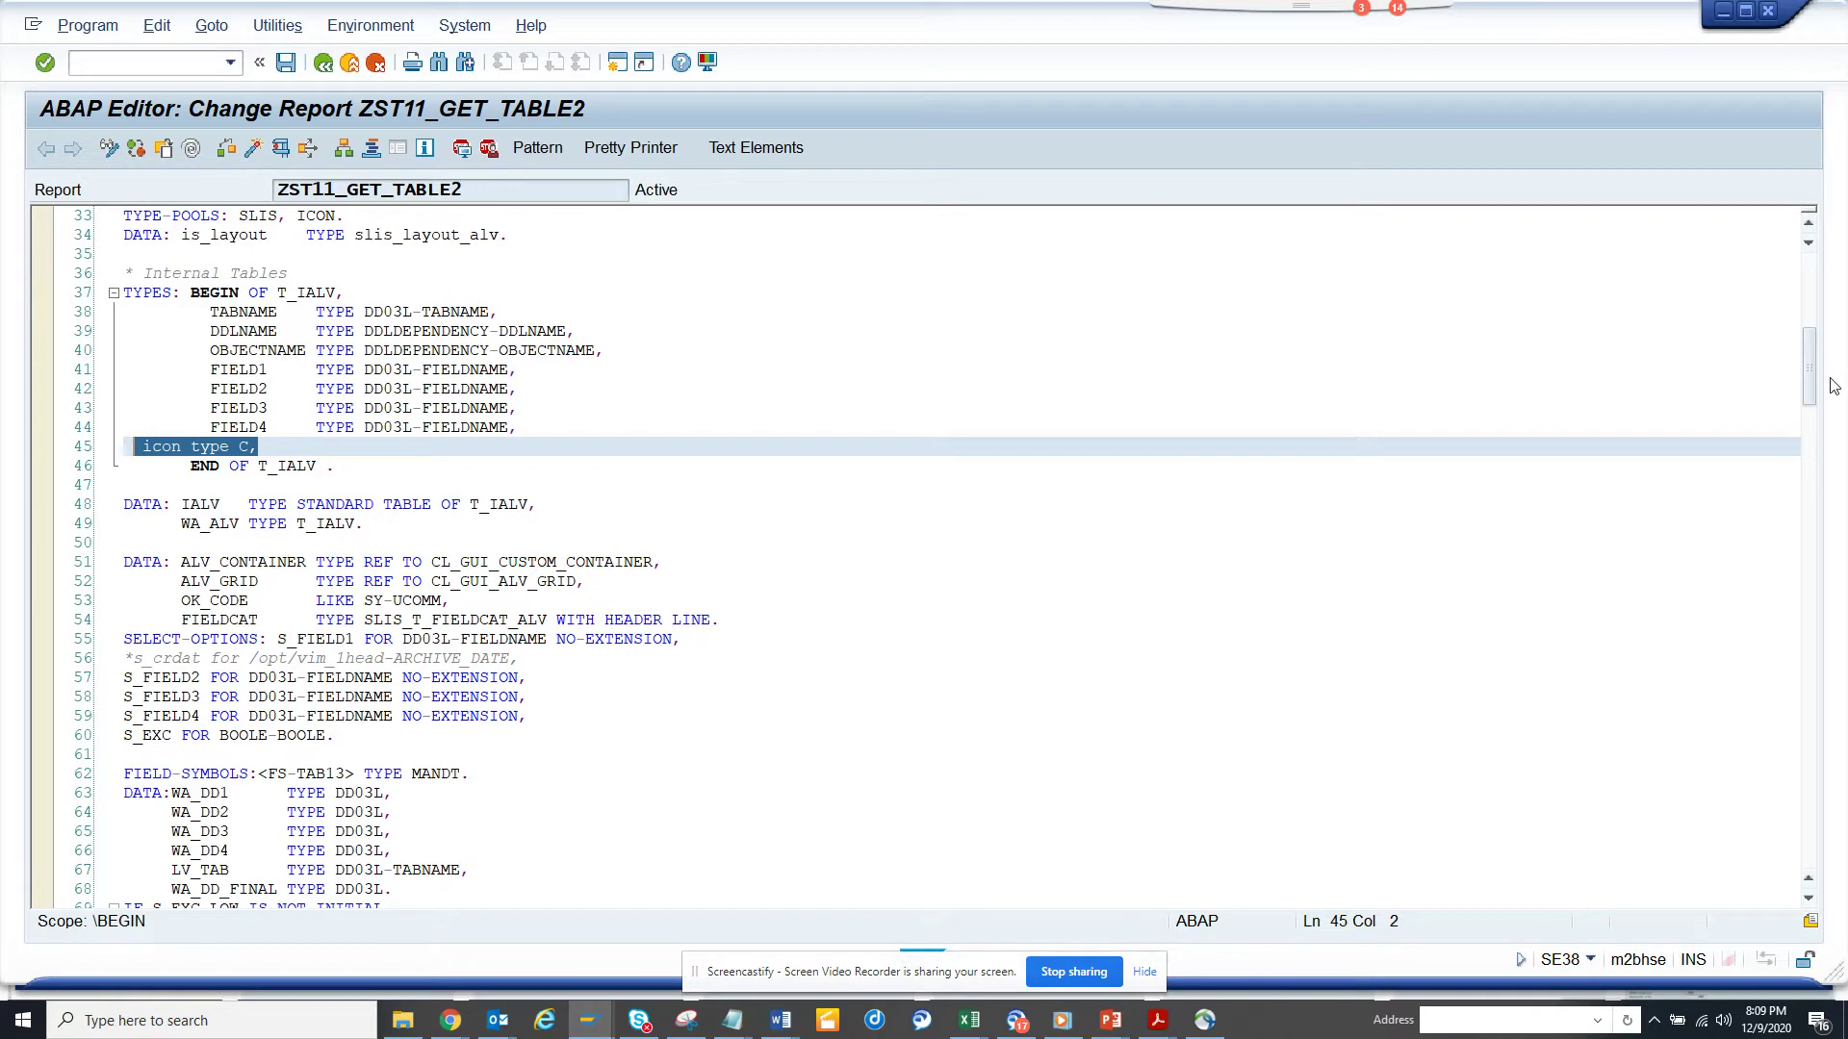
pyautogui.moveTo(1808, 375); pyautogui.dragTo(1819, 326)
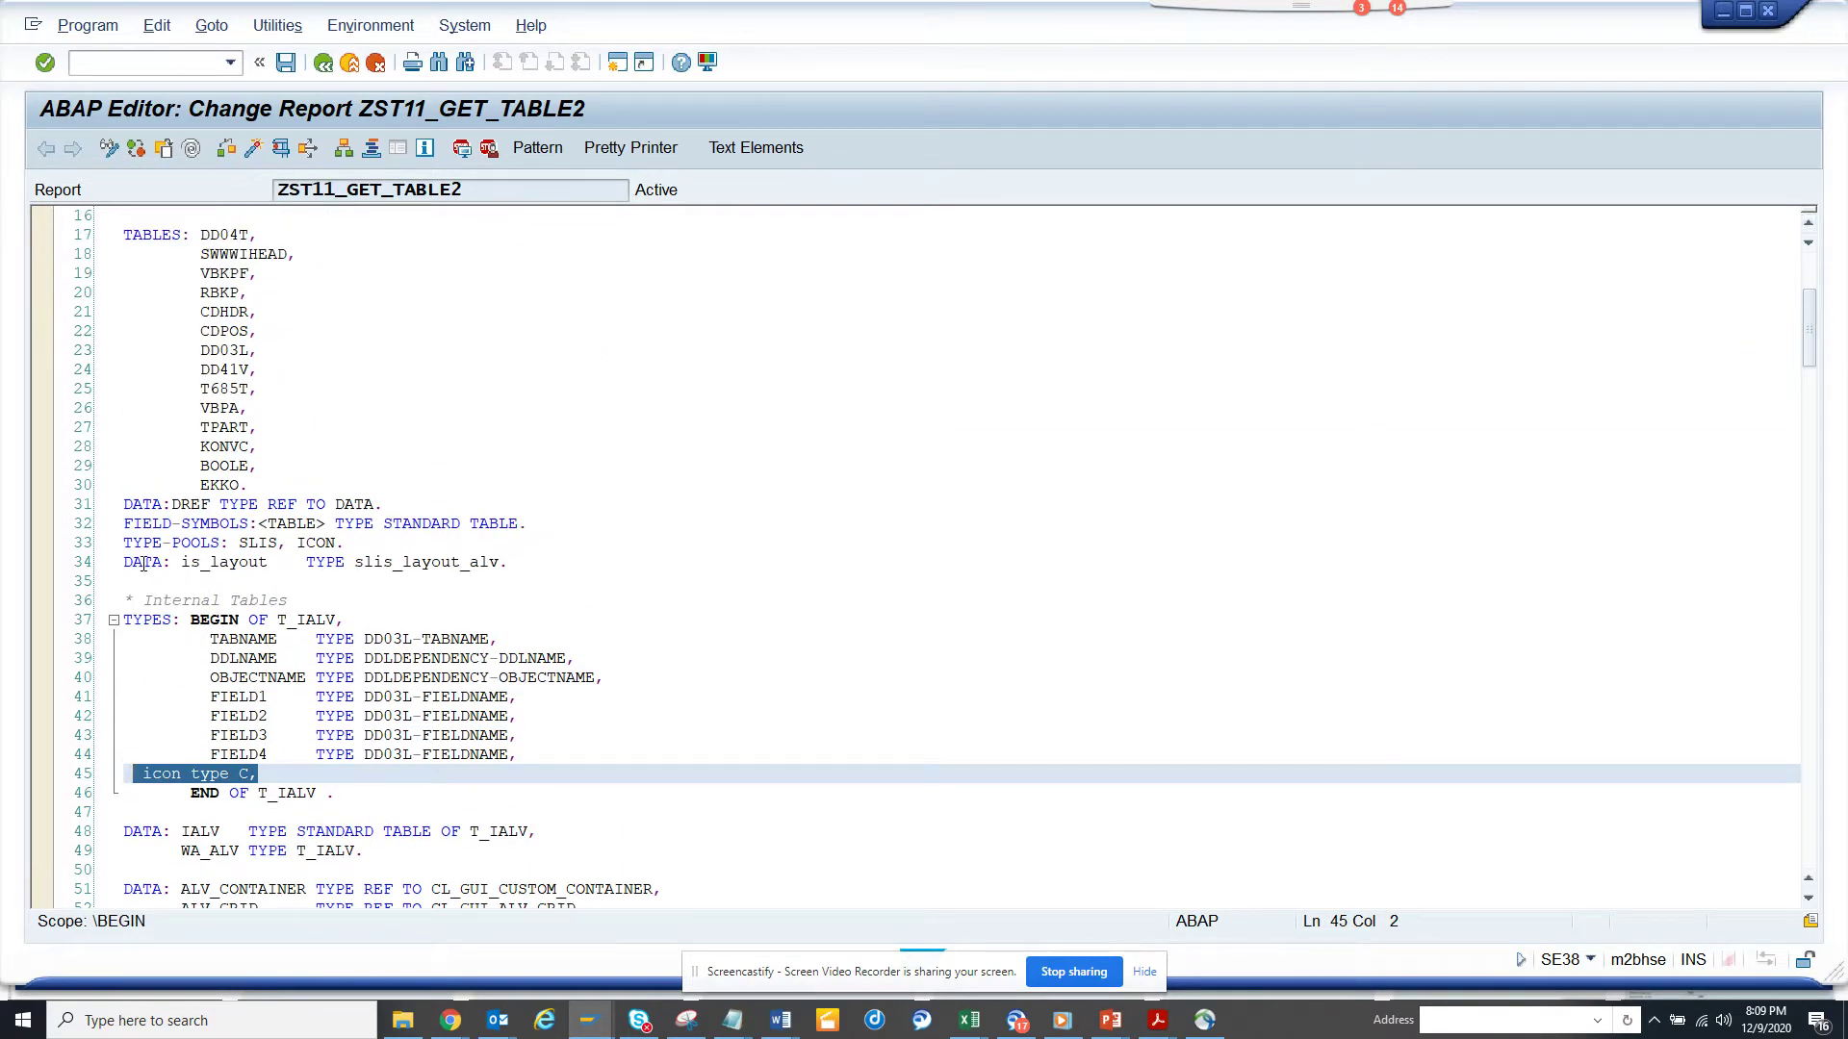
pyautogui.moveTo(508, 562); pyautogui.dragTo(118, 571)
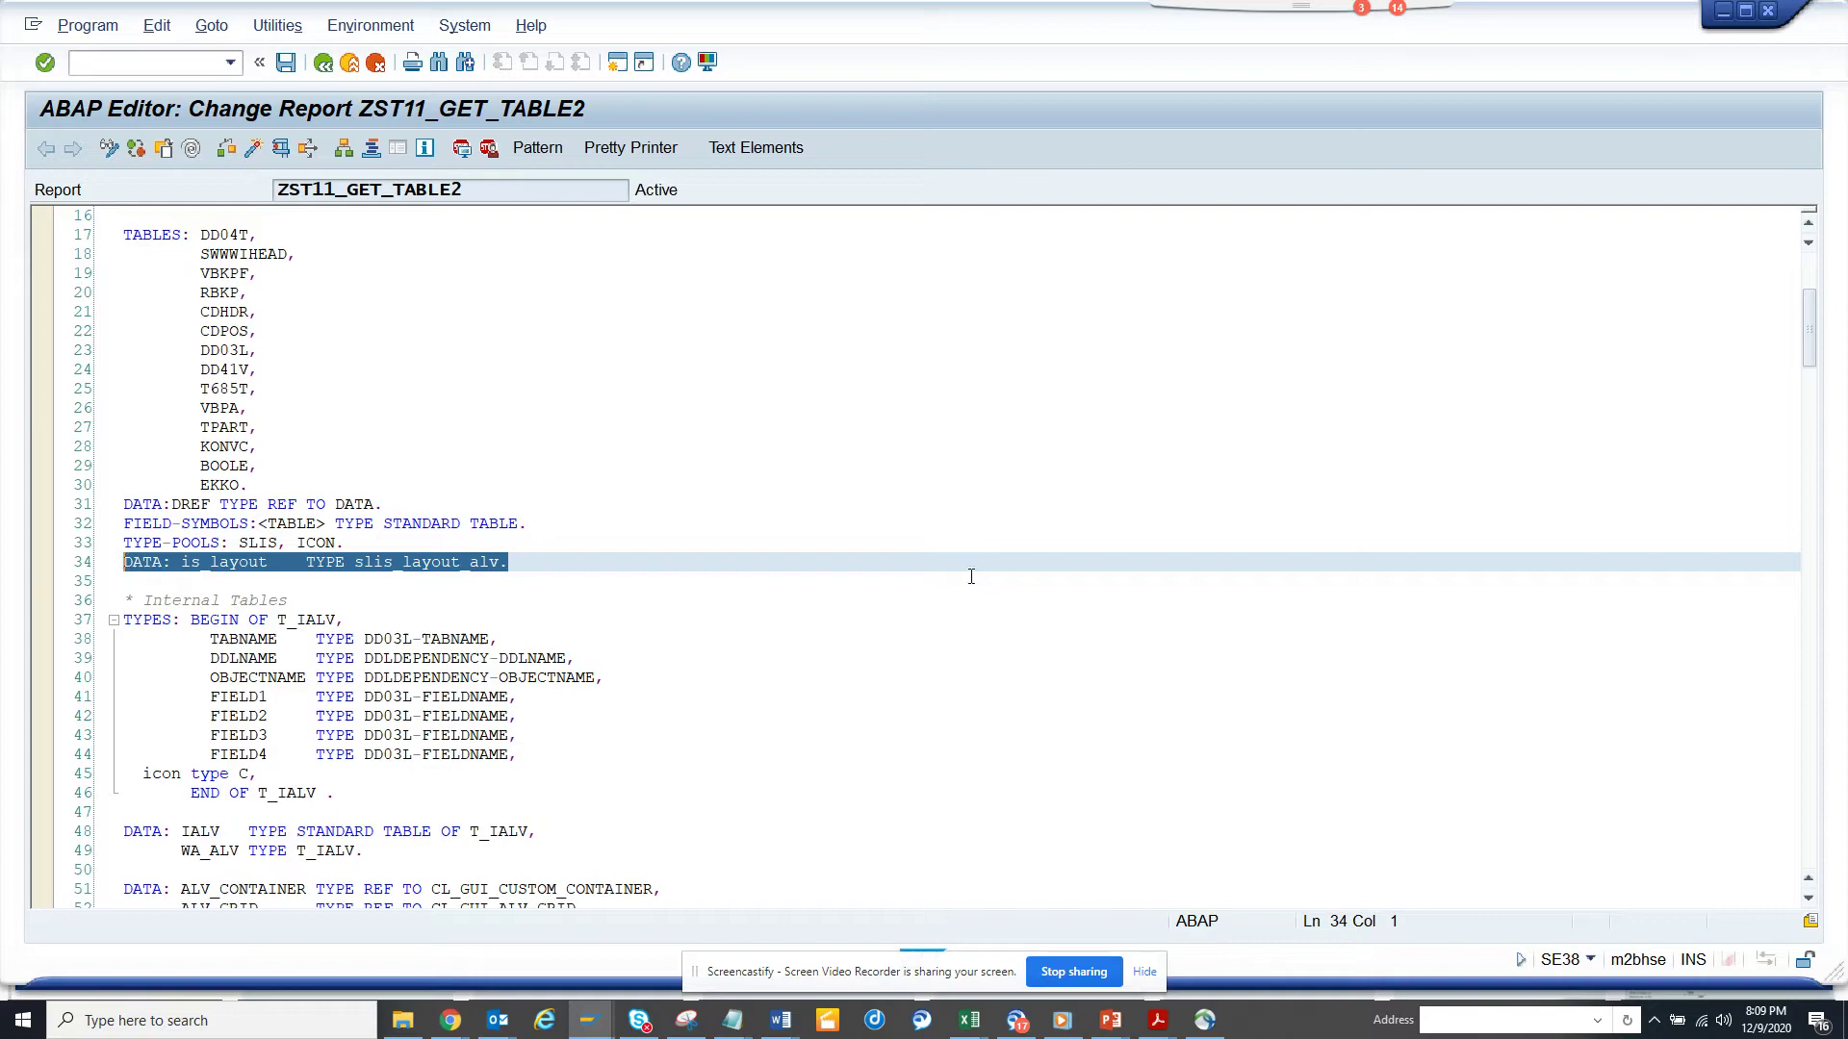
pyautogui.moveTo(1811, 311); pyautogui.dragTo(1809, 570)
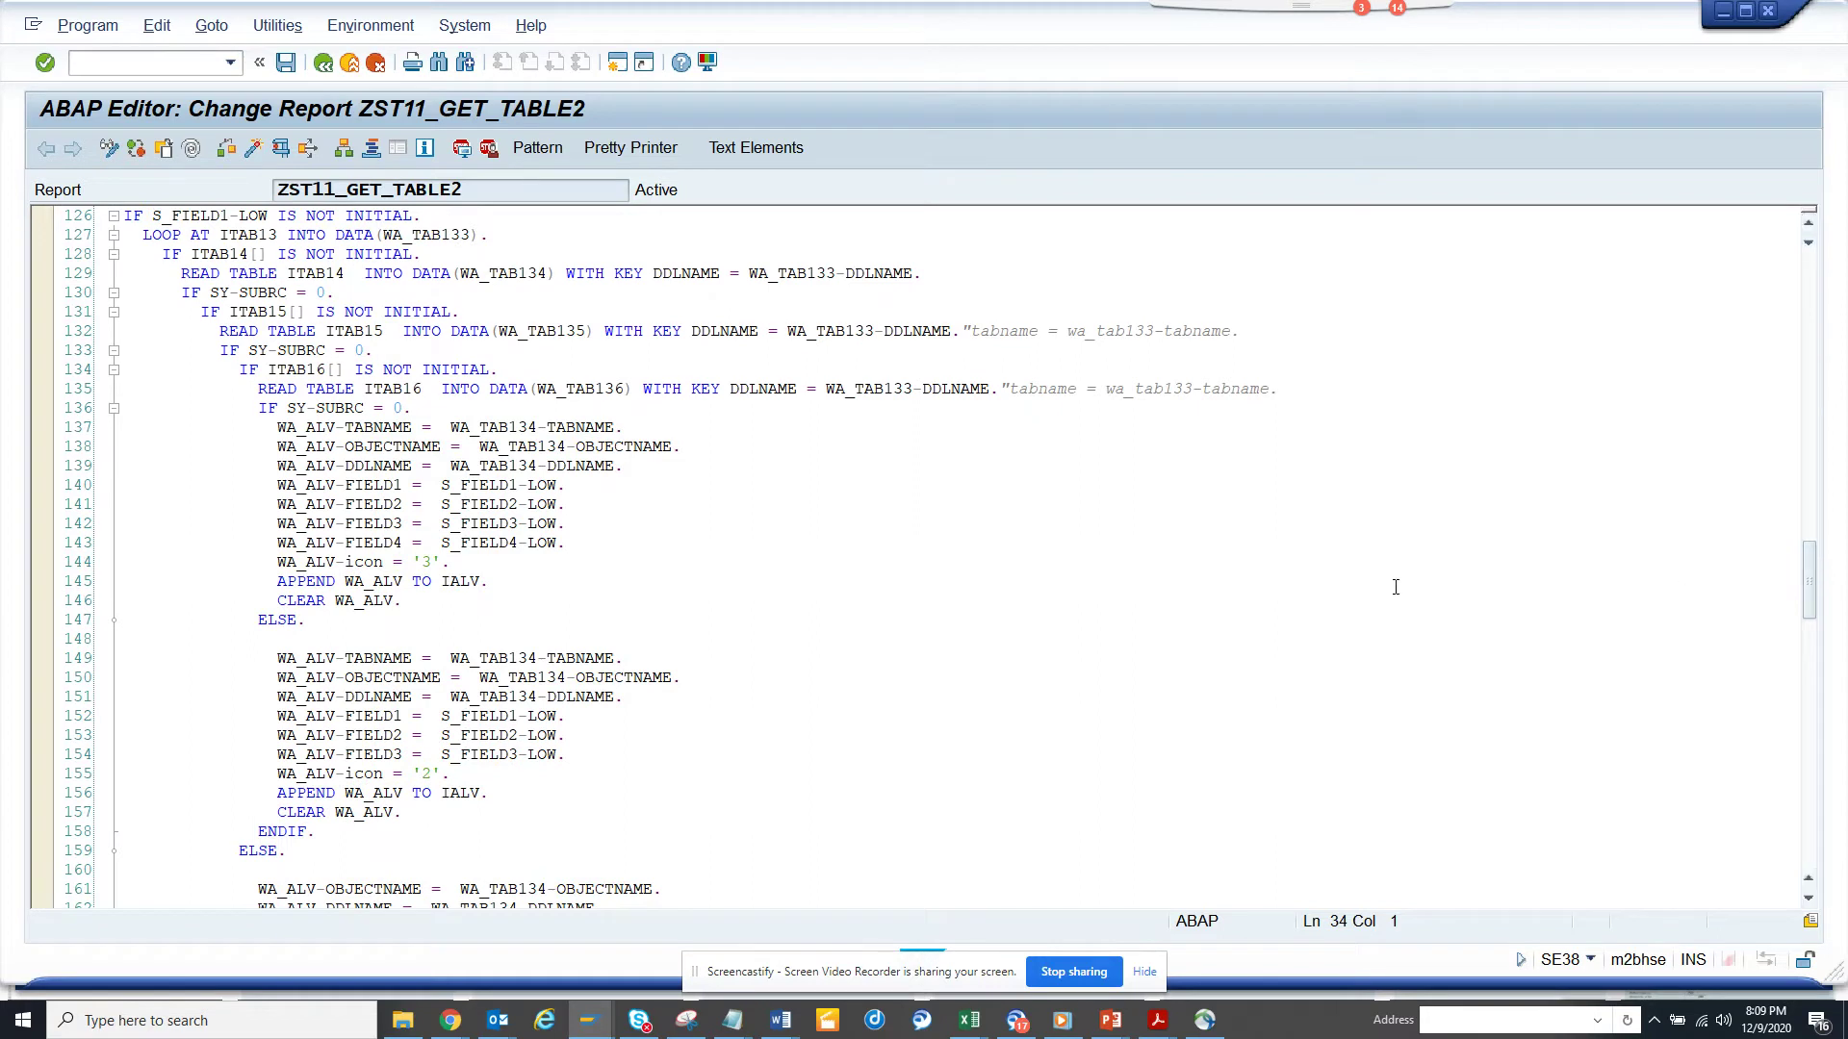
# Step: Add a "yellow comment to line 166 and a "red comment to line 178
pyautogui.click(456, 562)
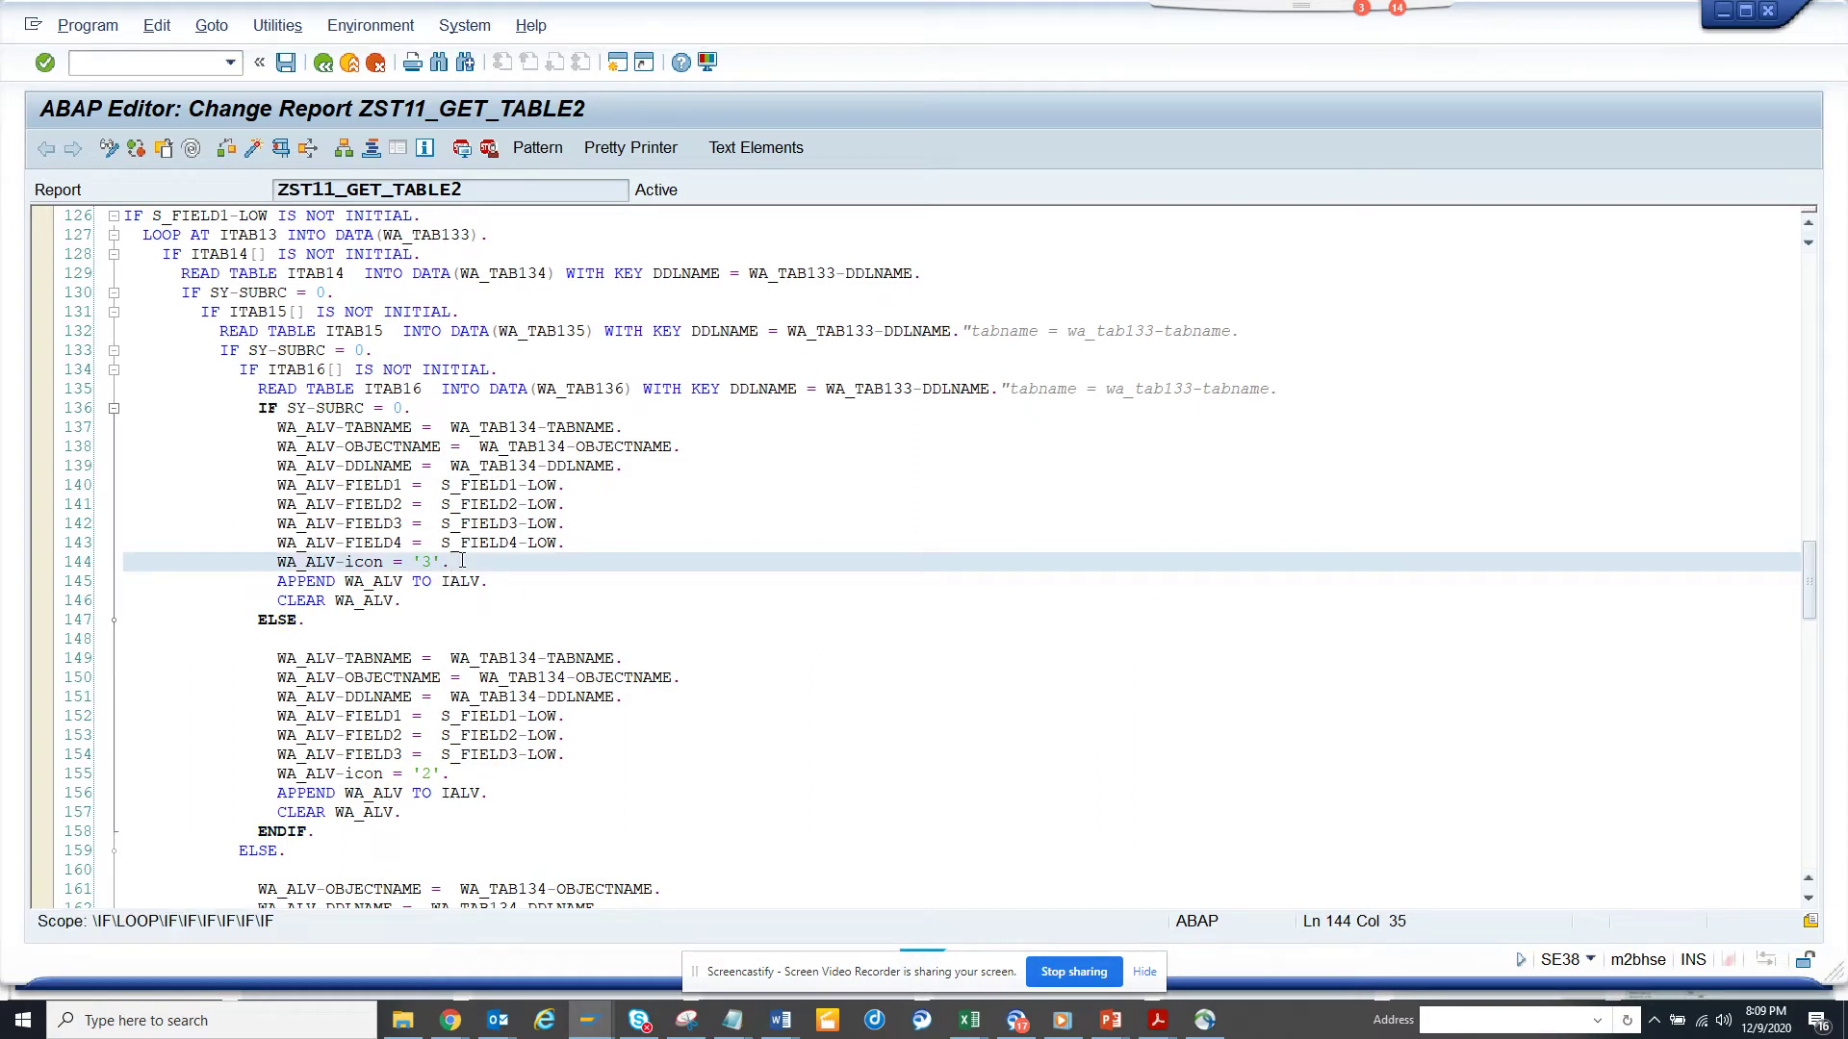
pyautogui.write('"gree')
pyautogui.write('n')
pyautogui.click(460, 774)
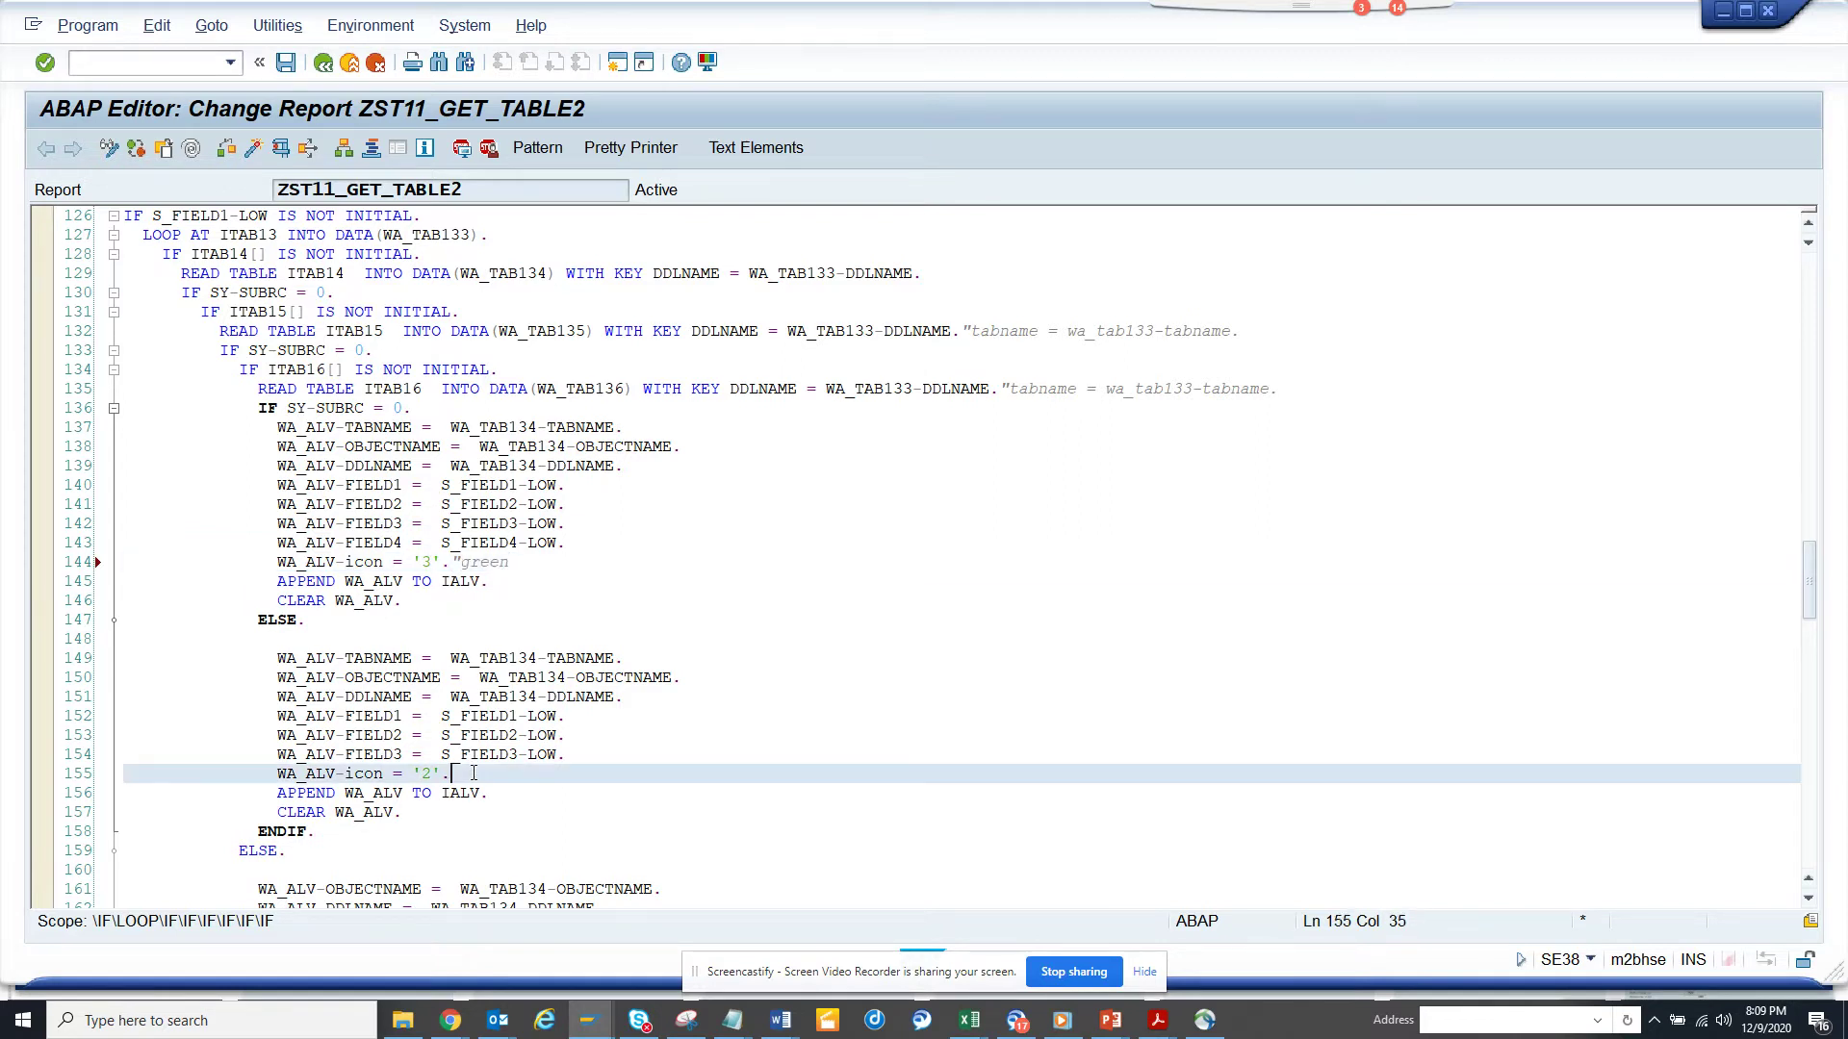
pyautogui.write('yellow')
pyautogui.moveTo(1809, 585); pyautogui.dragTo(1823, 639)
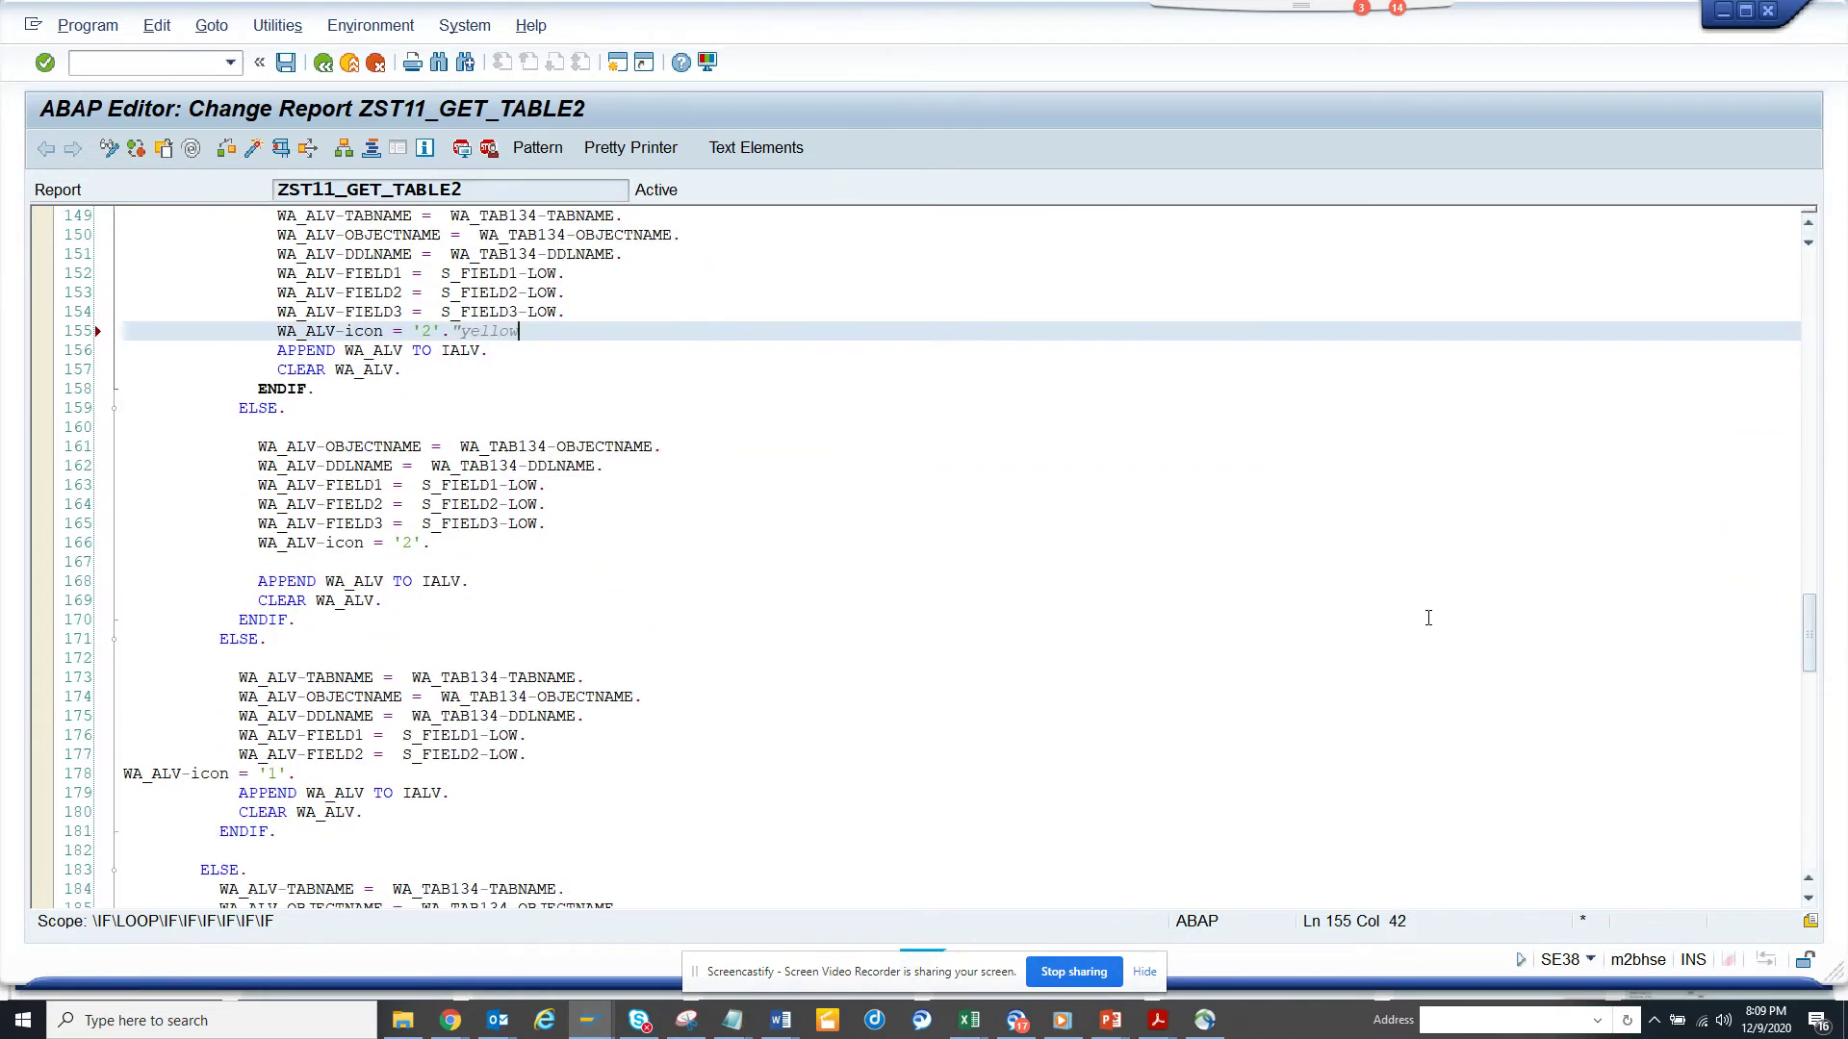
pyautogui.click(658, 544)
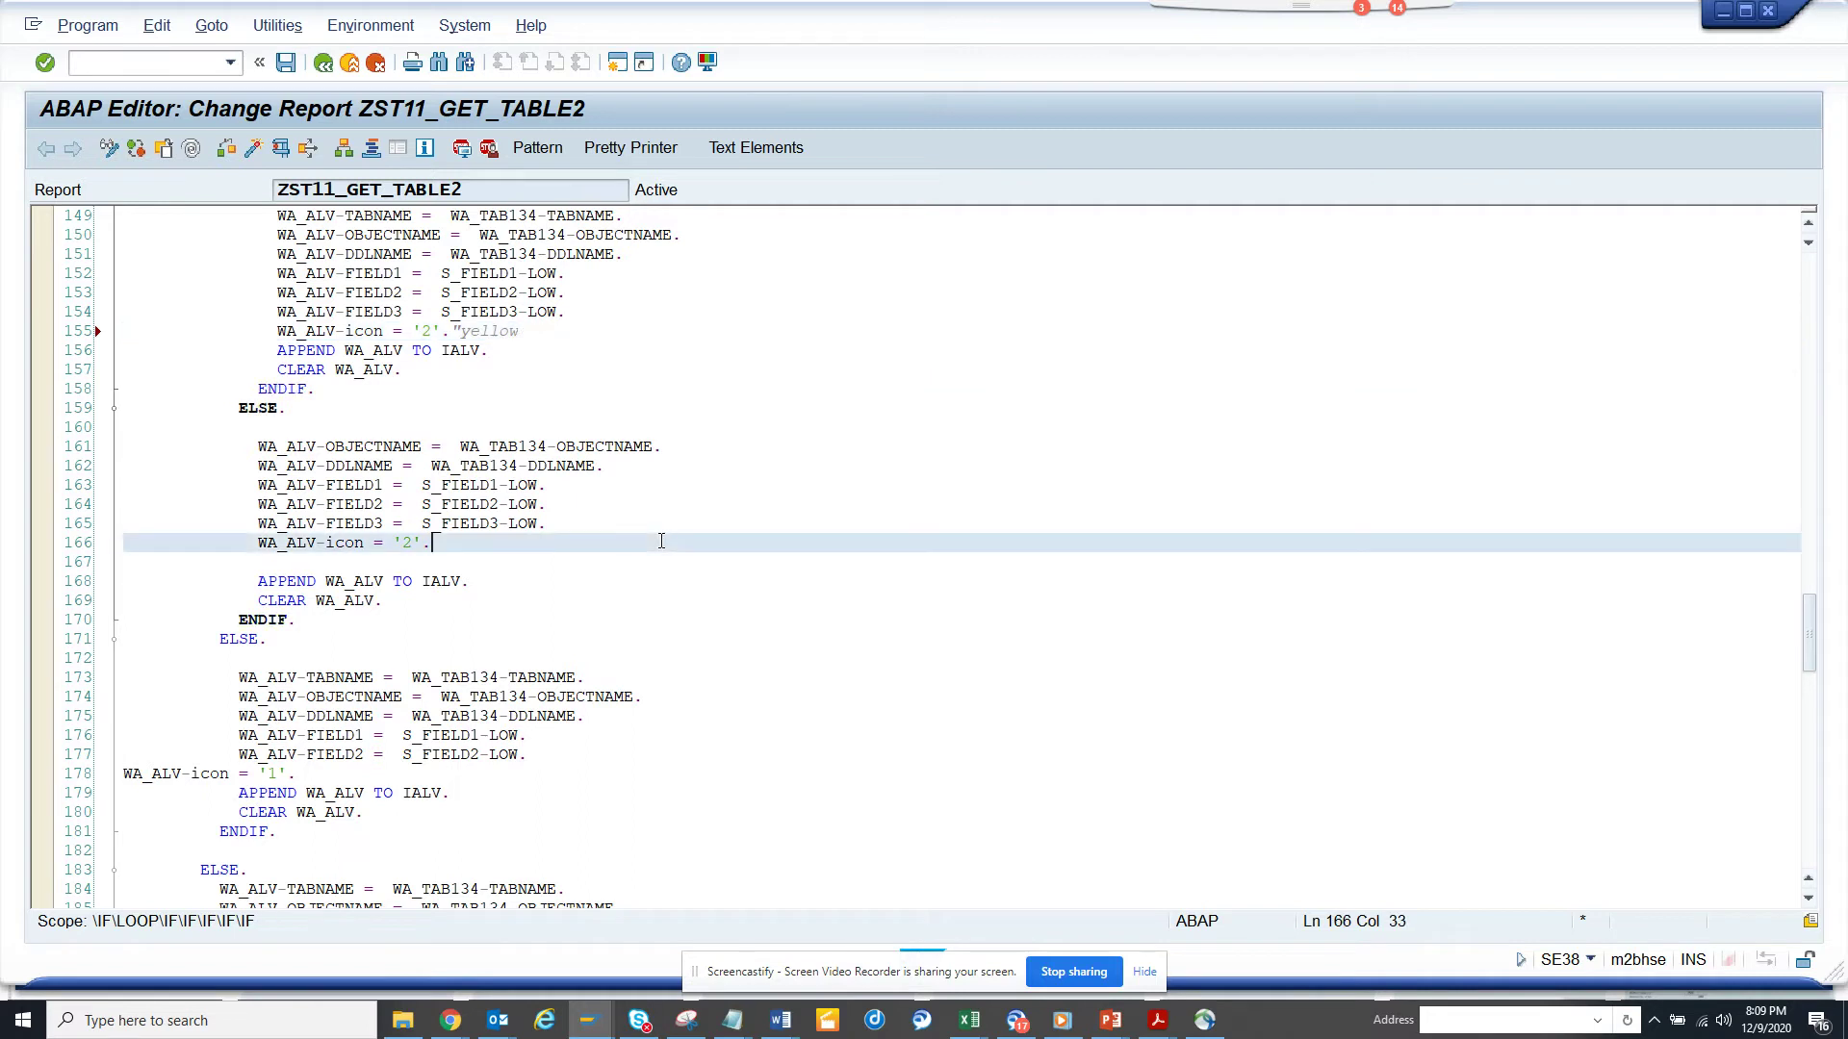
pyautogui.write('"')
pyautogui.write('yellow')
pyautogui.click(453, 773)
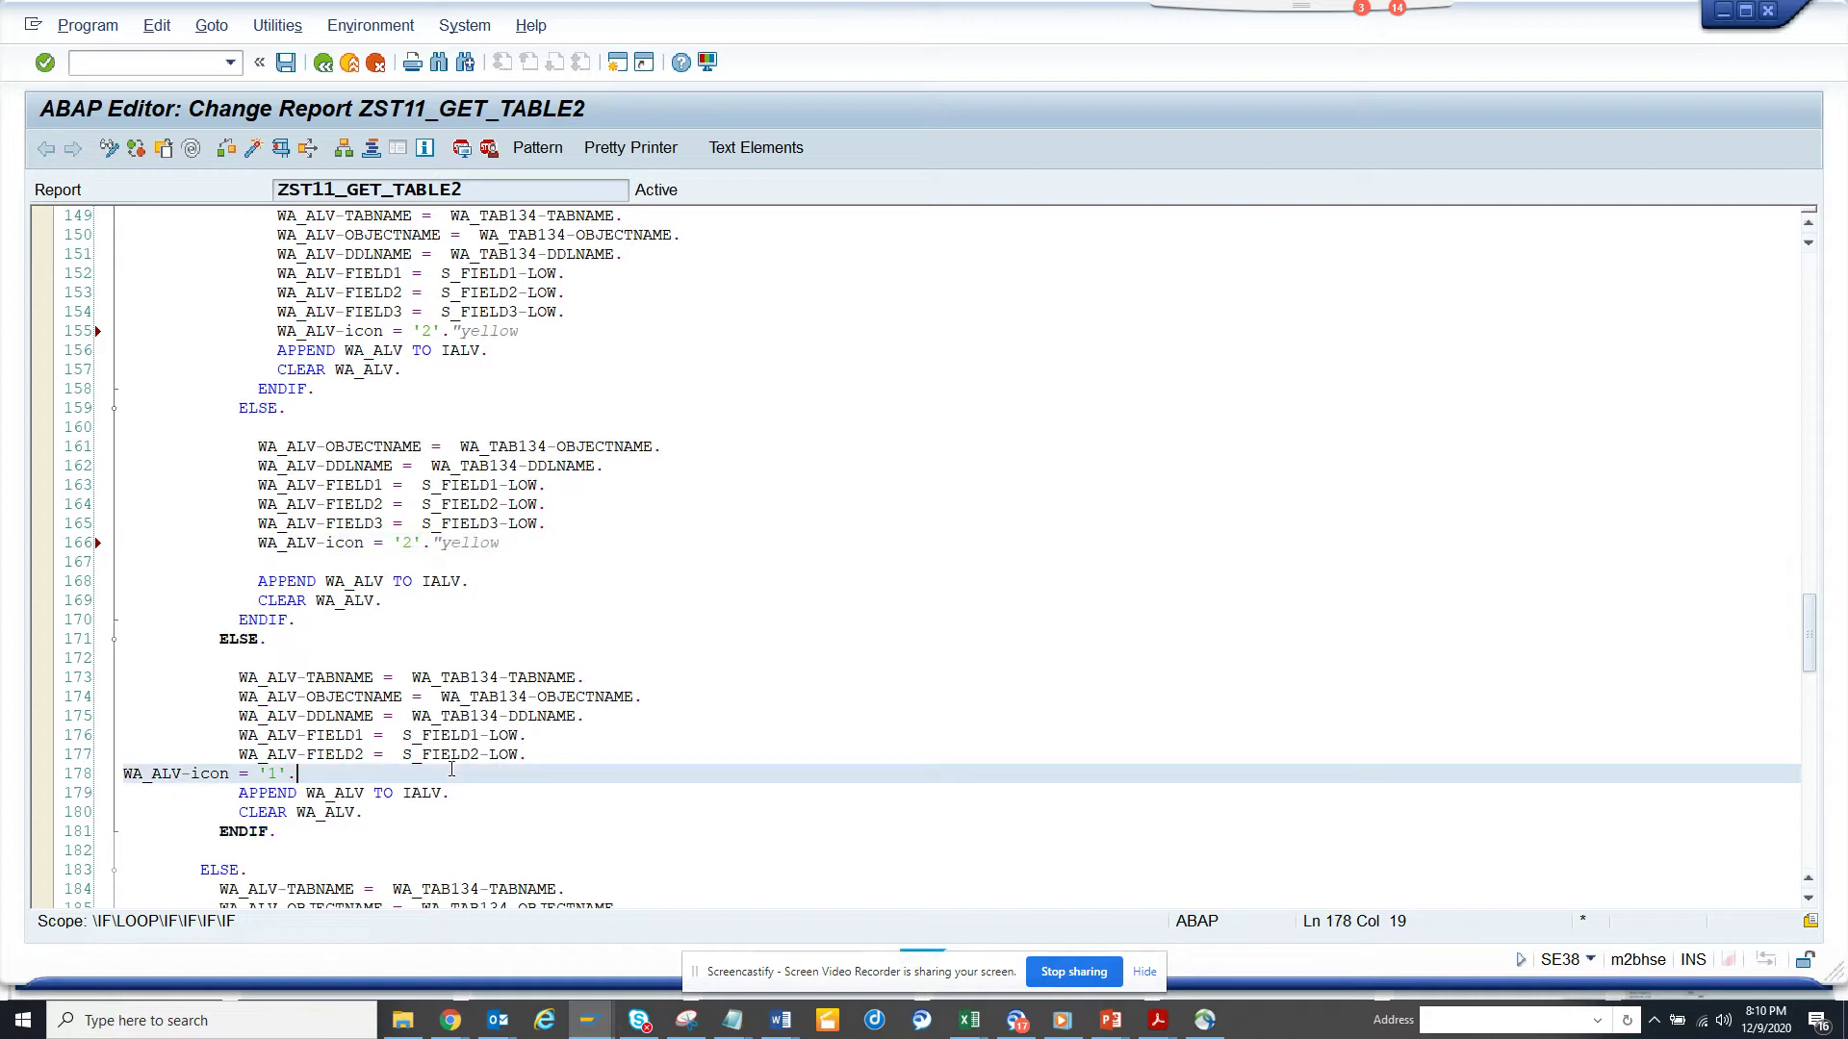
pyautogui.write('"red')
pyautogui.moveTo(1810, 635); pyautogui.dragTo(1815, 742)
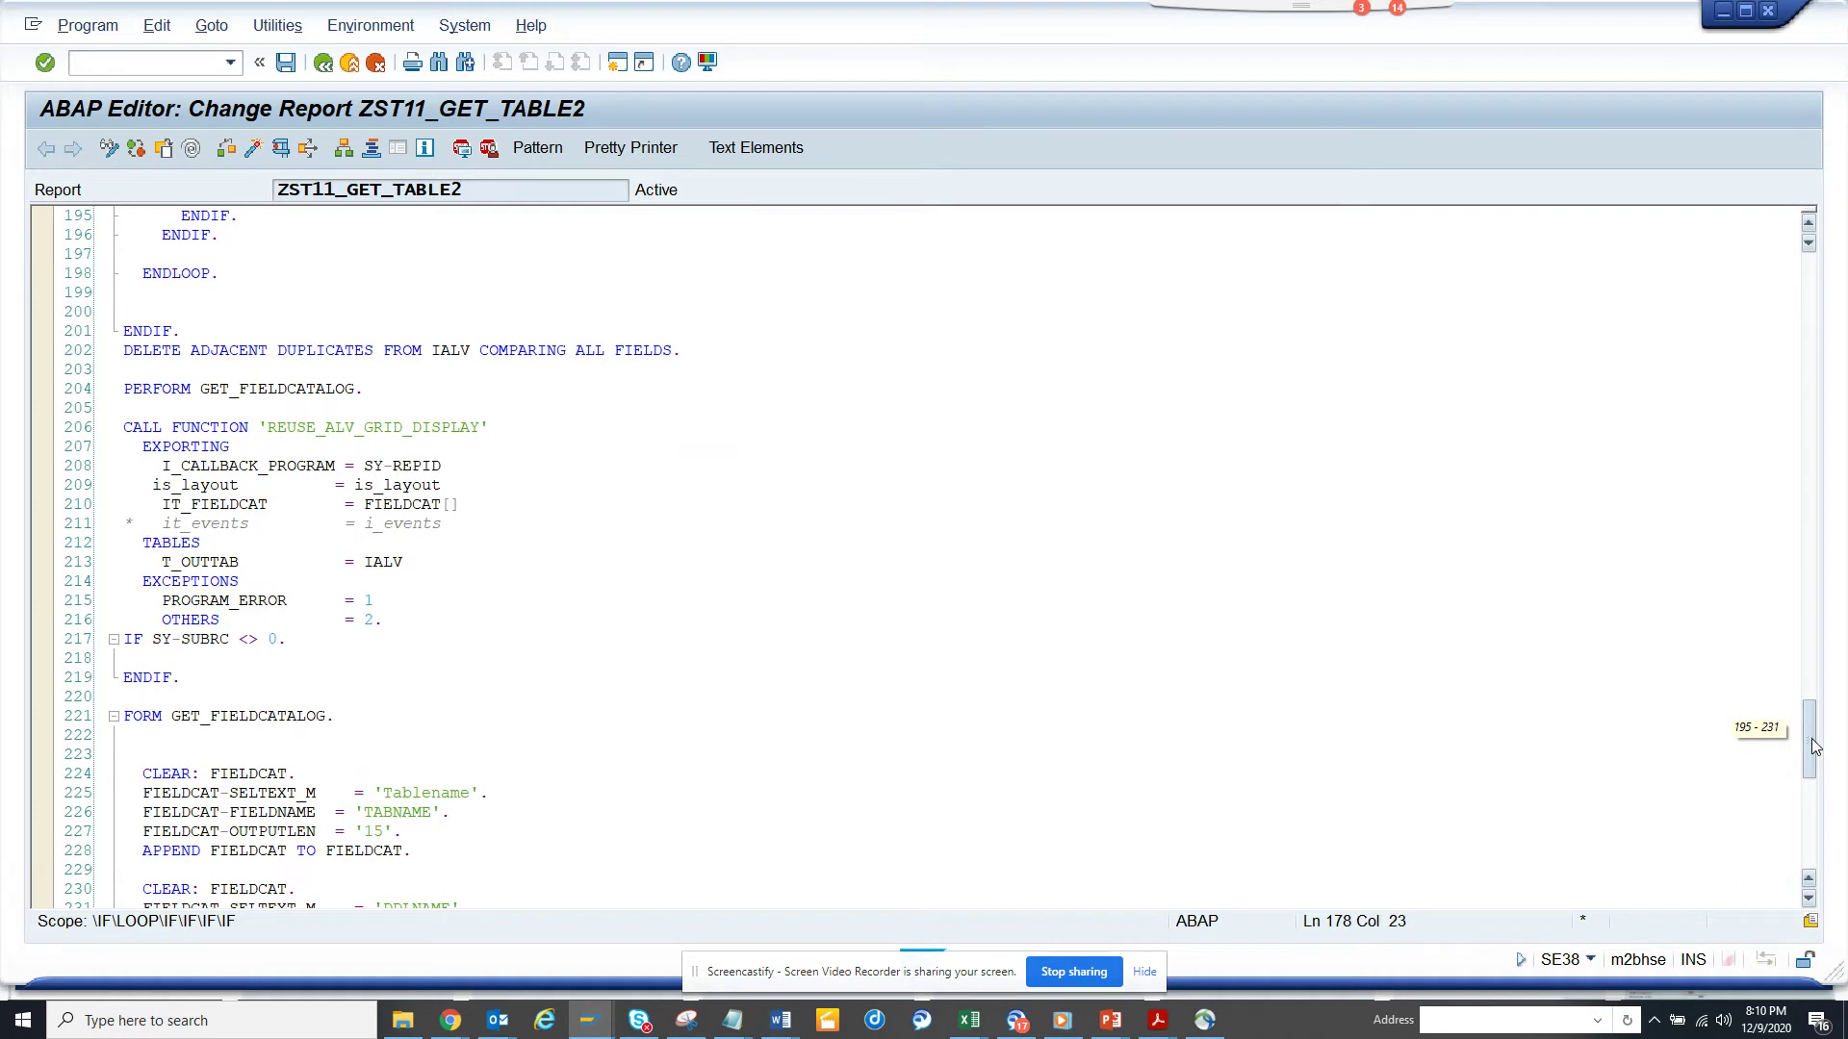
pyautogui.moveTo(1812, 737); pyautogui.dragTo(1802, 835)
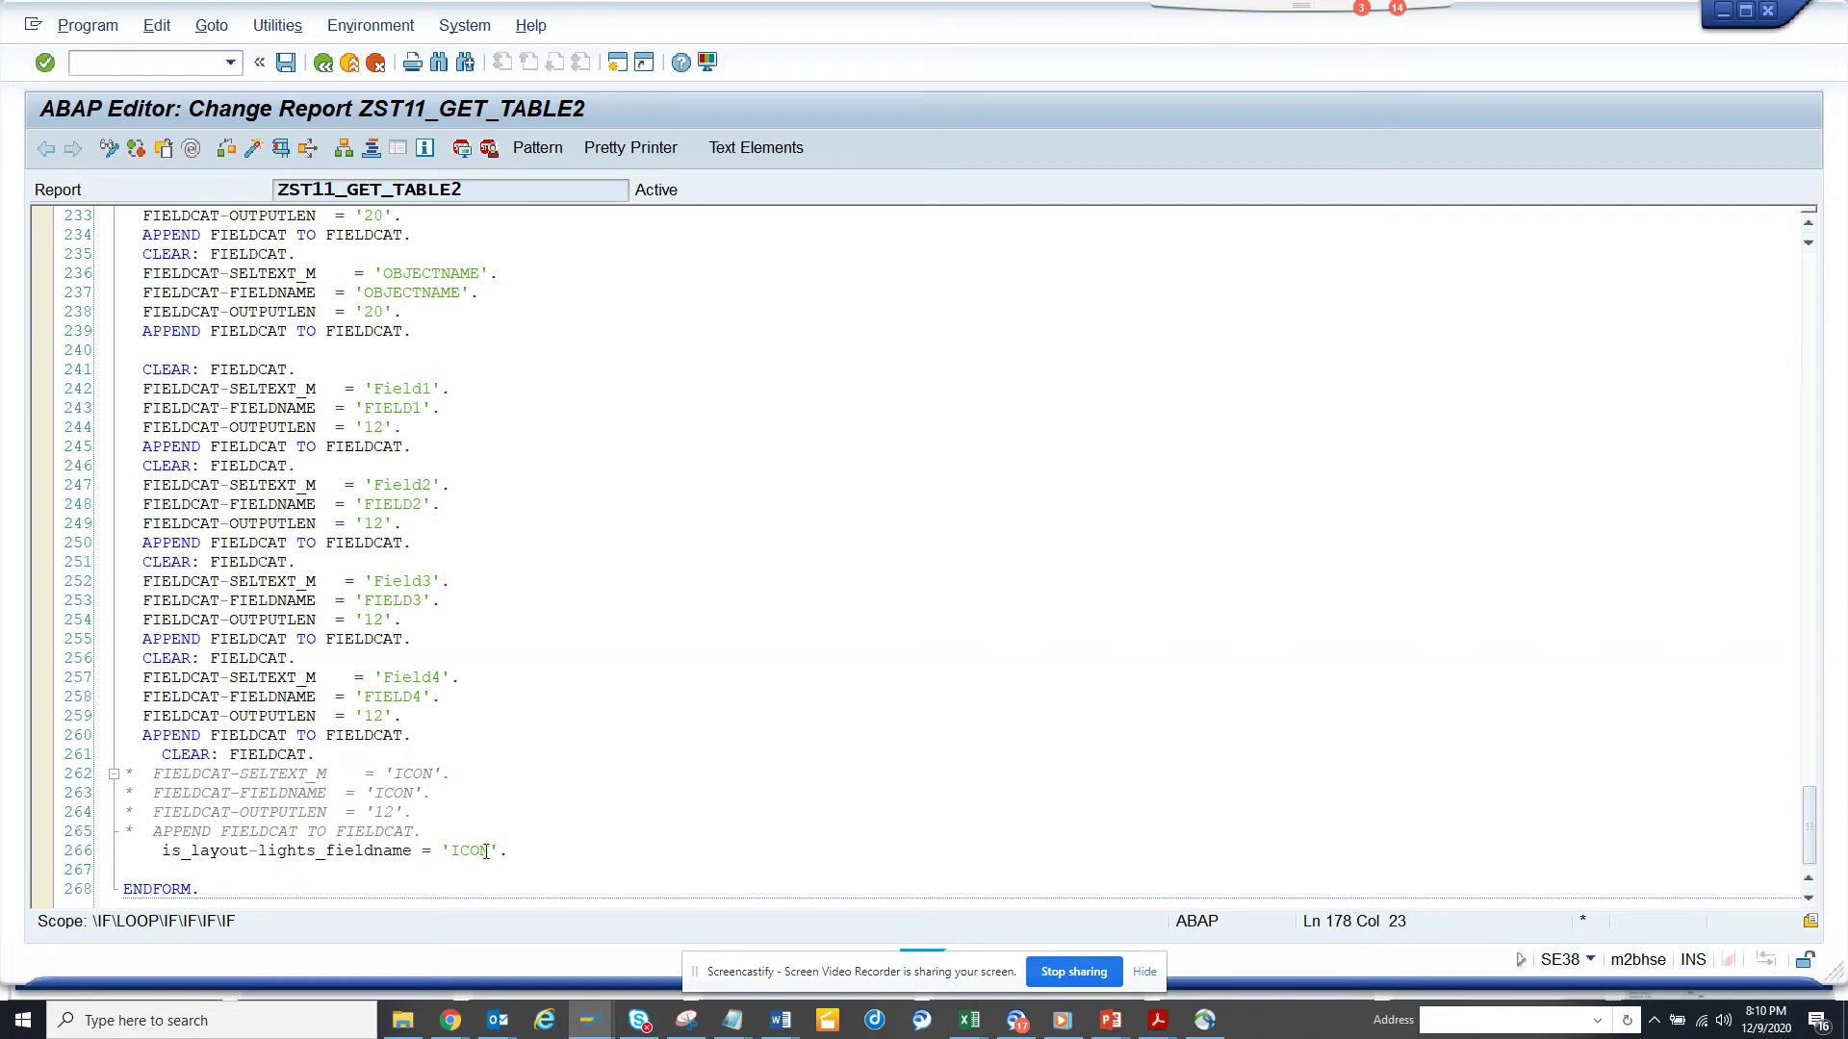
pyautogui.moveTo(1809, 818); pyautogui.dragTo(1824, 701)
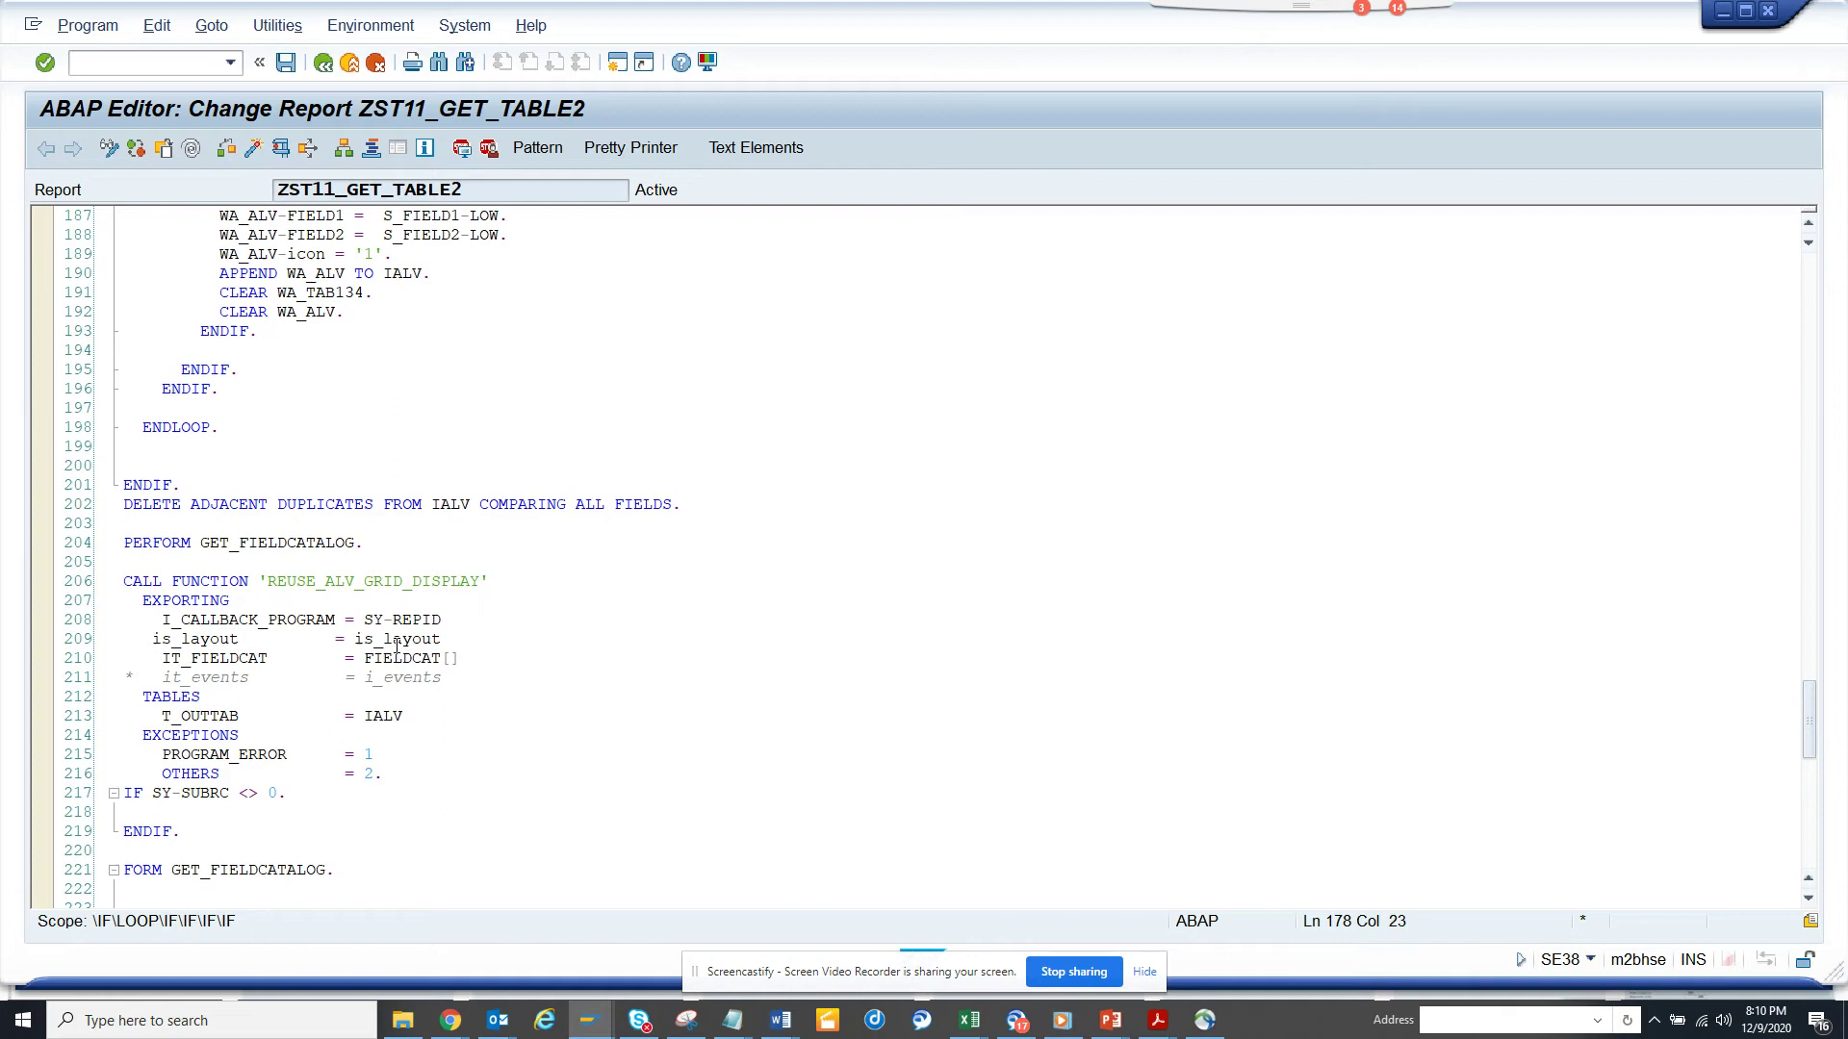
# Step: Check ZST11_GET_TABLE2, dismiss the inactive-object error, and activate the report
pyautogui.click(447, 640)
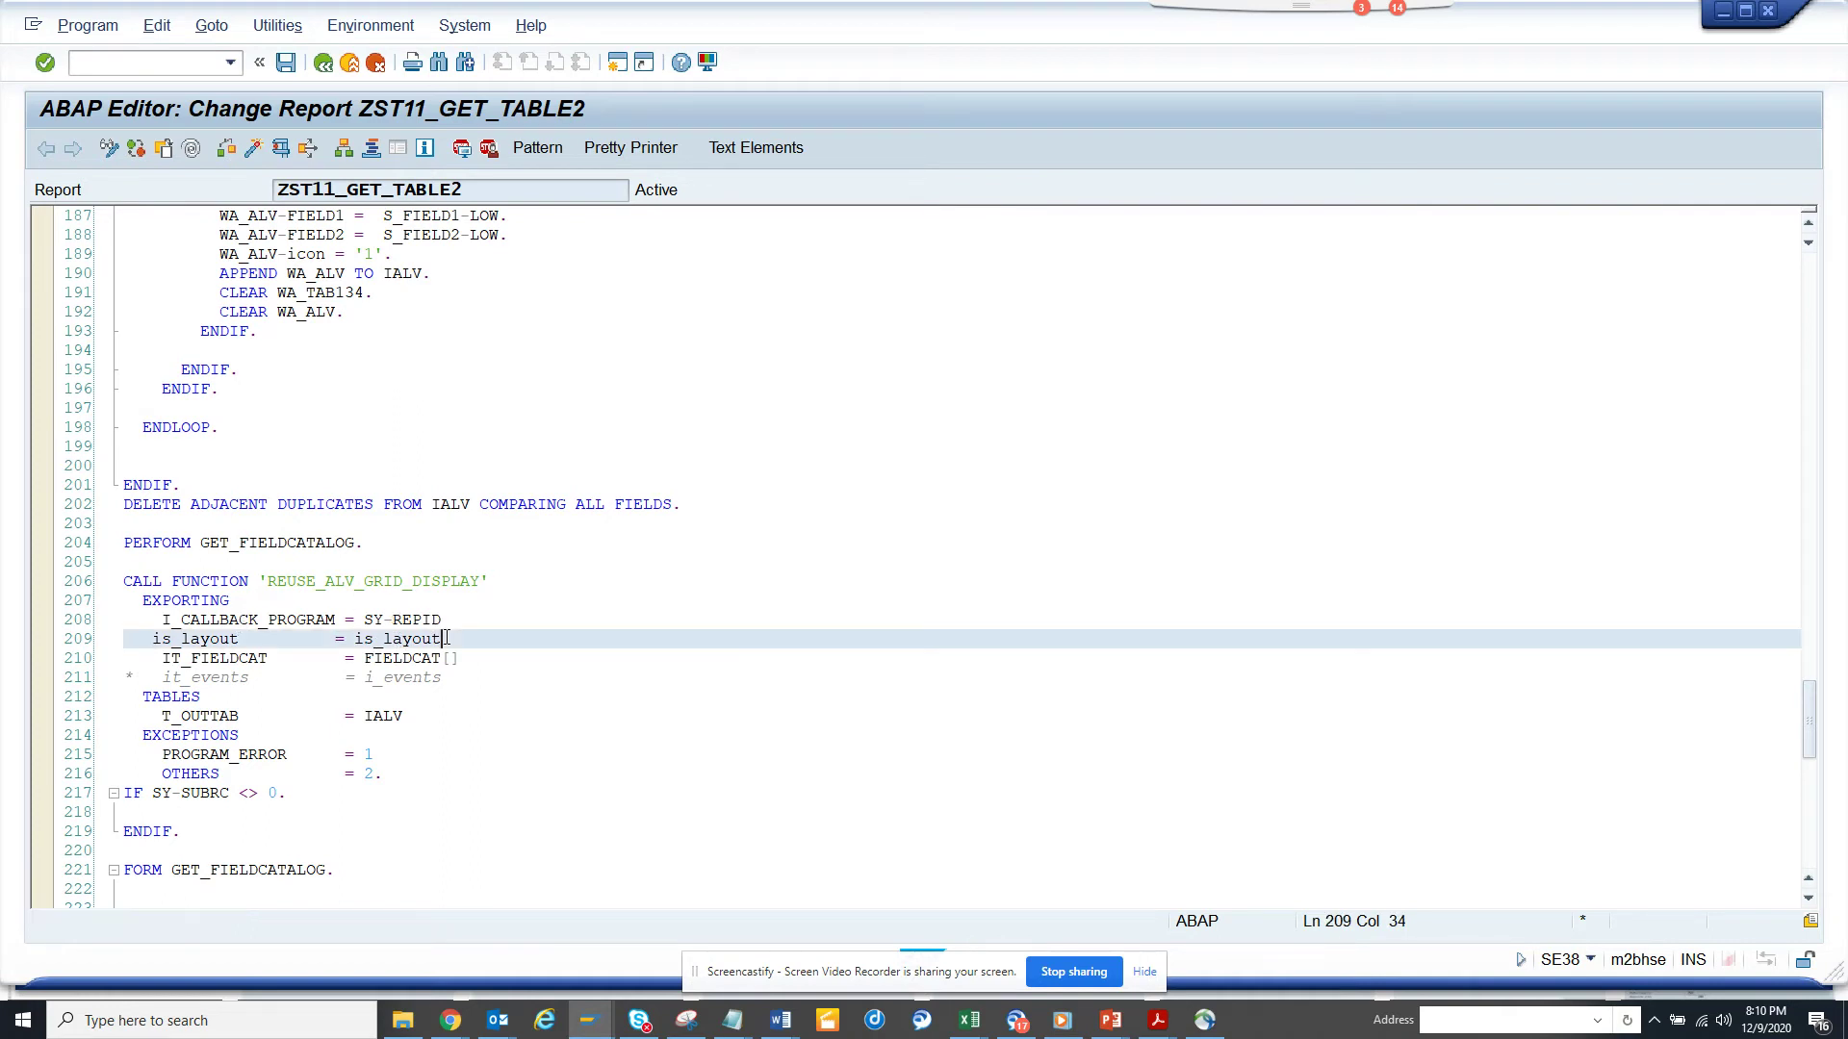
pyautogui.click(283, 149)
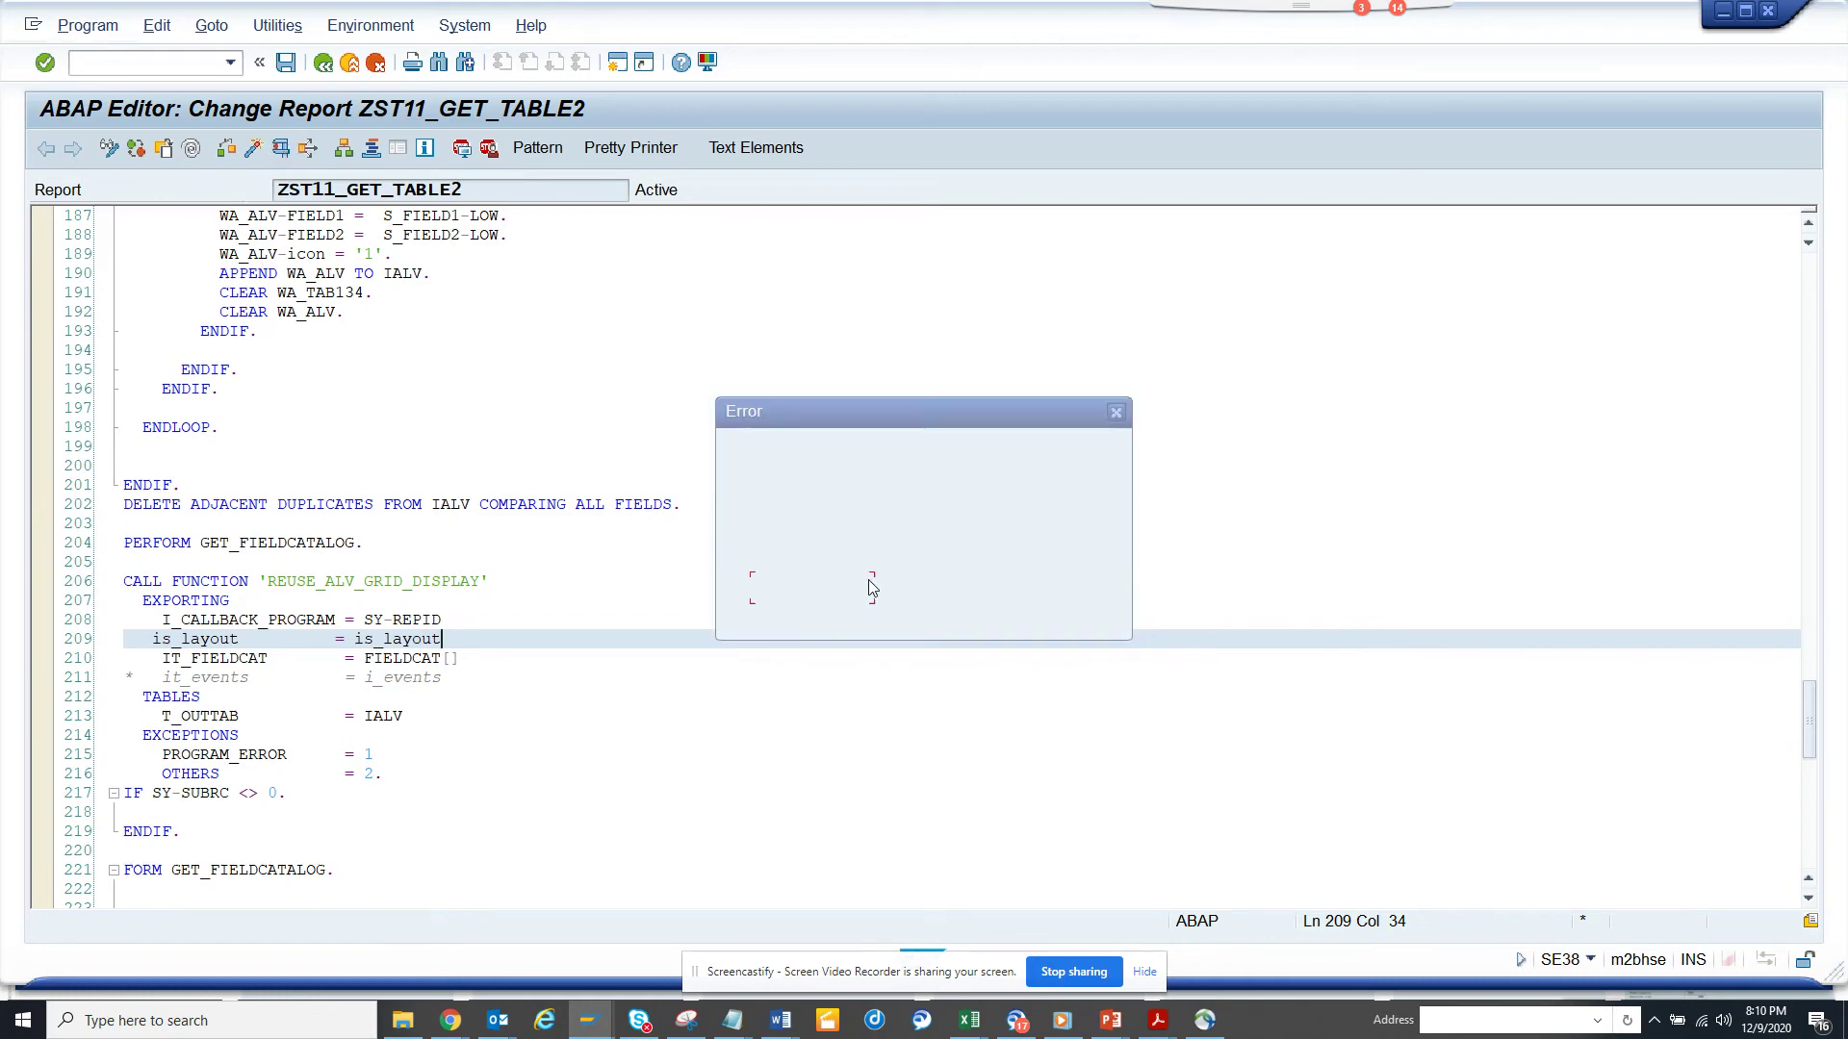
pyautogui.click(1115, 414)
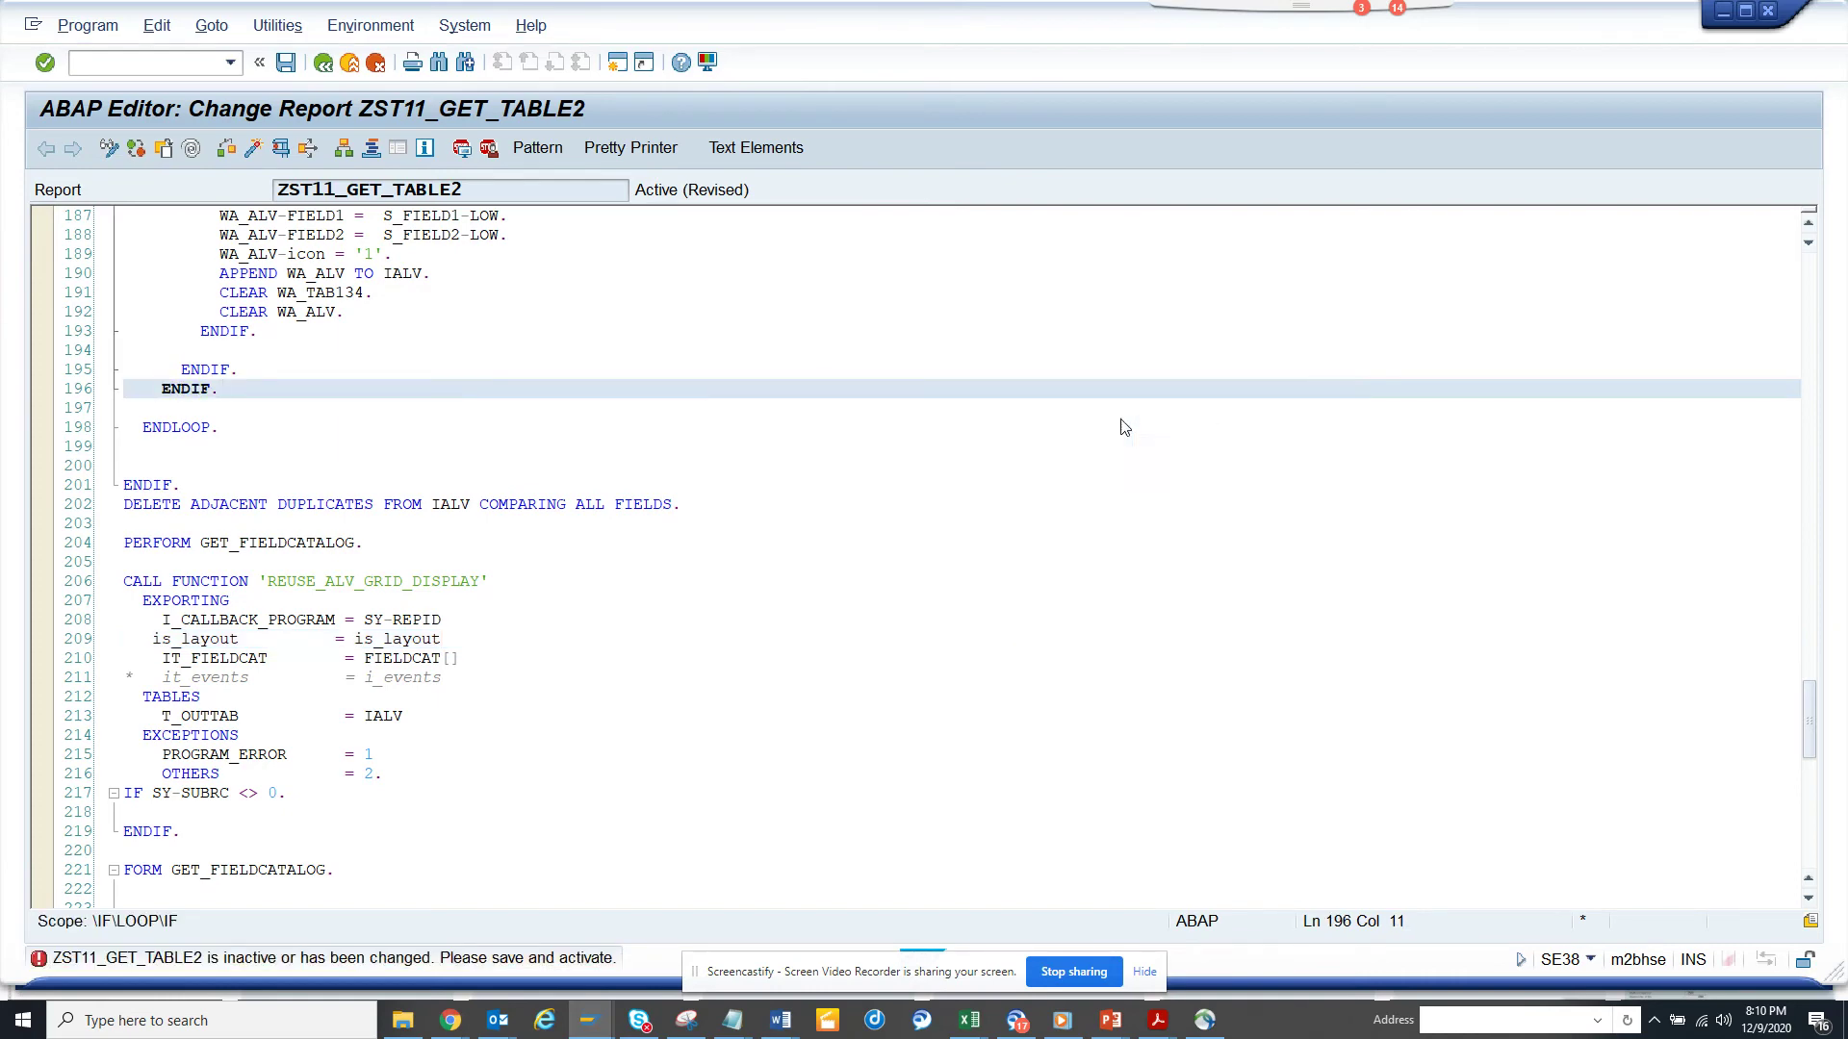
pyautogui.click(255, 149)
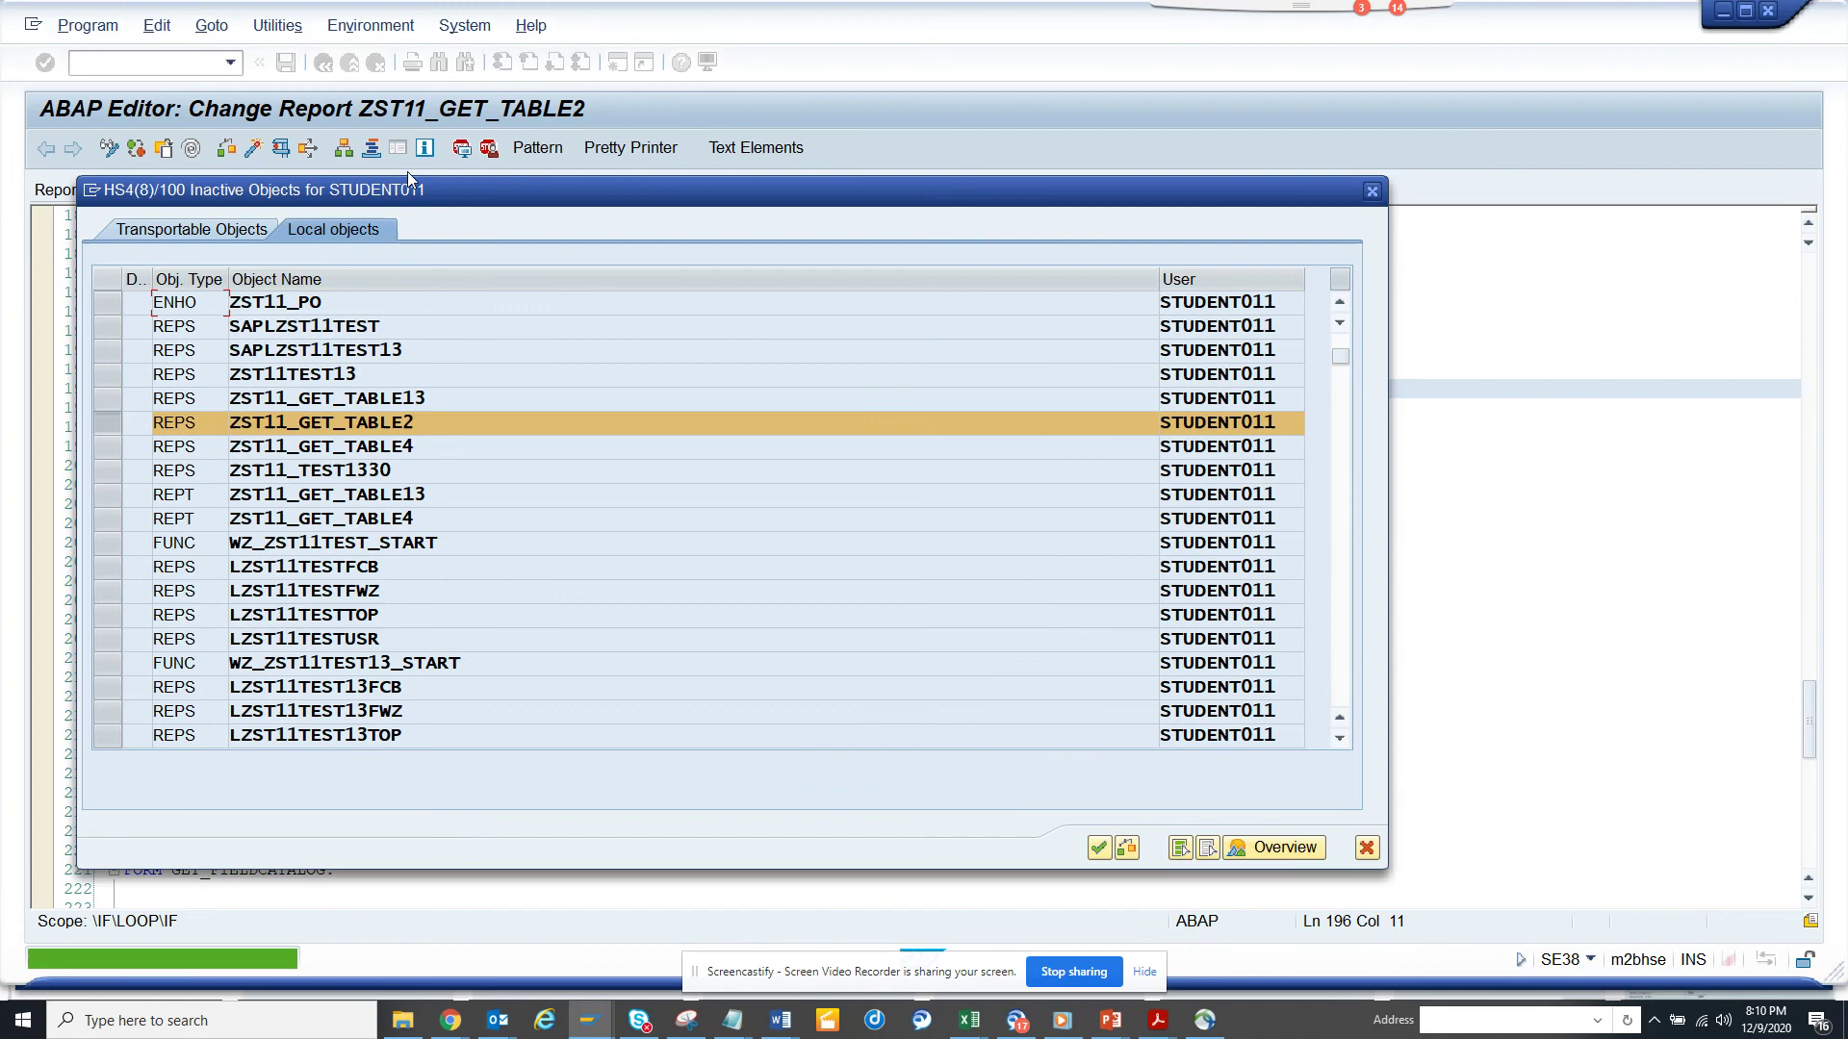
pyautogui.press('Return')
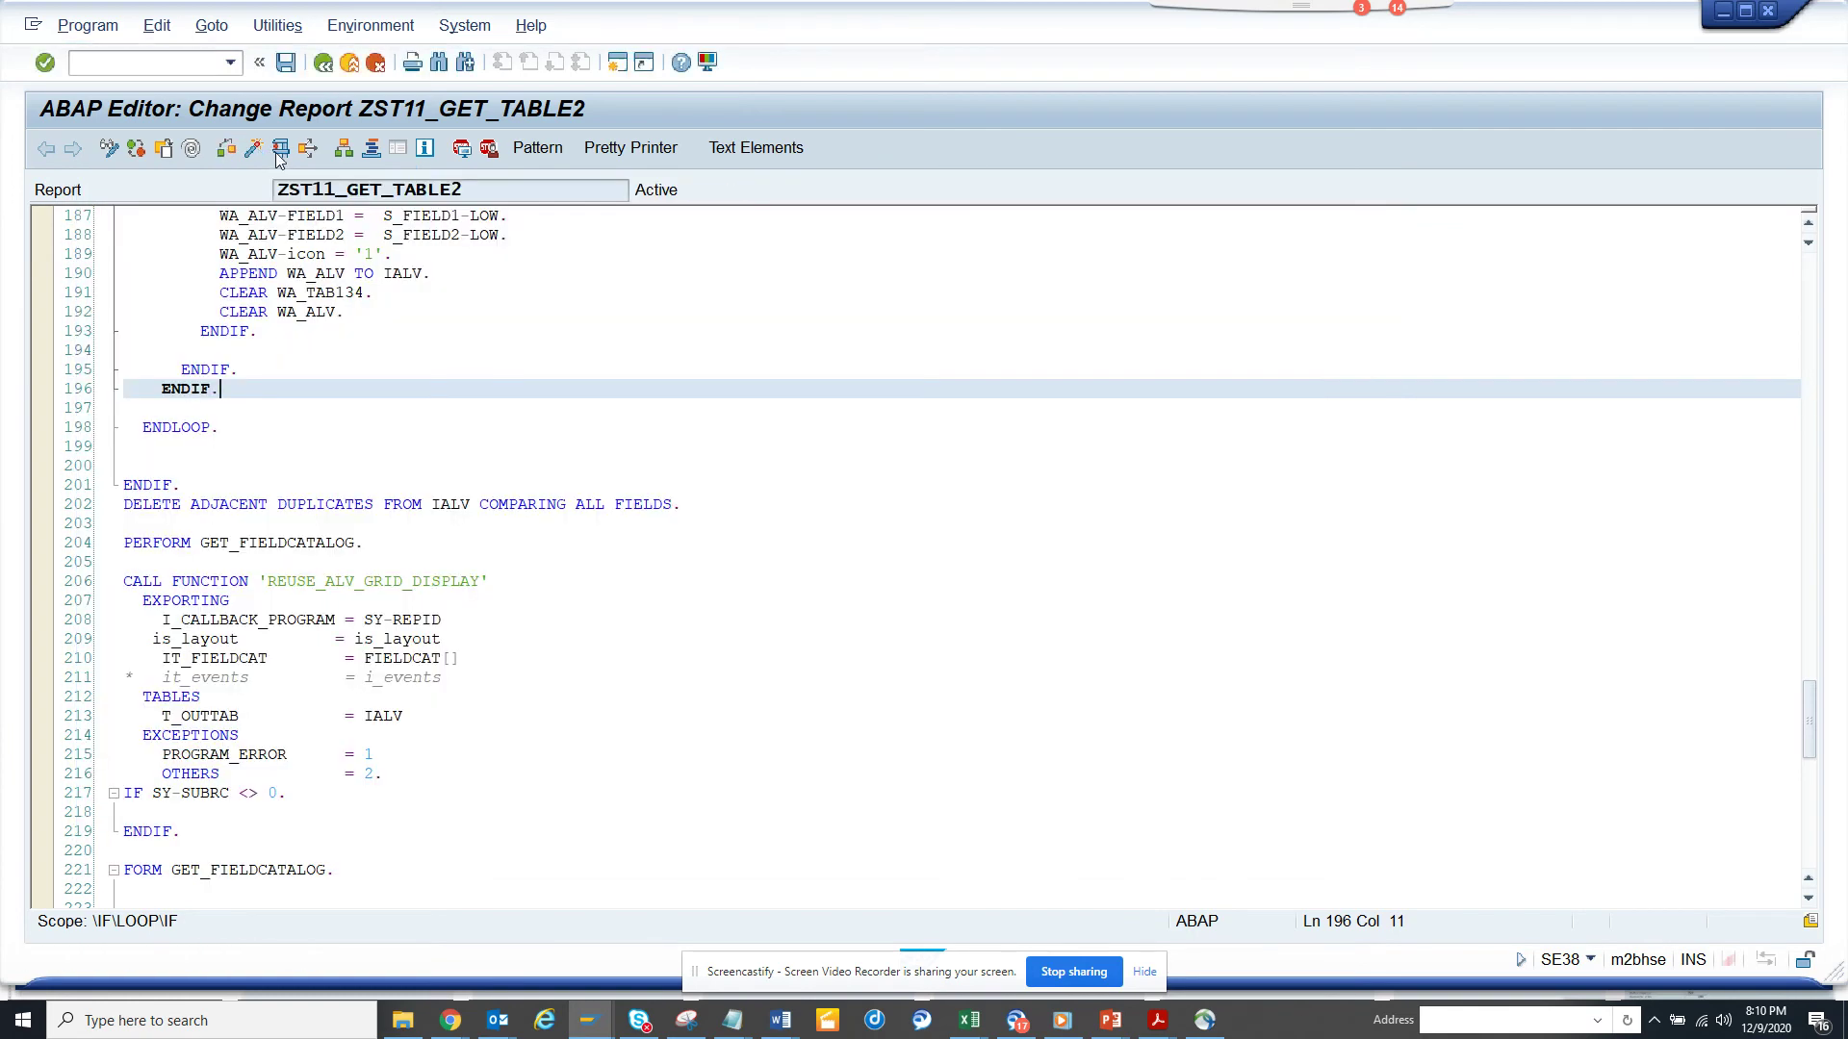
# Step: Execute ZST11_GET_TABLE2 with the saved selection variant TEST13
pyautogui.click(280, 149)
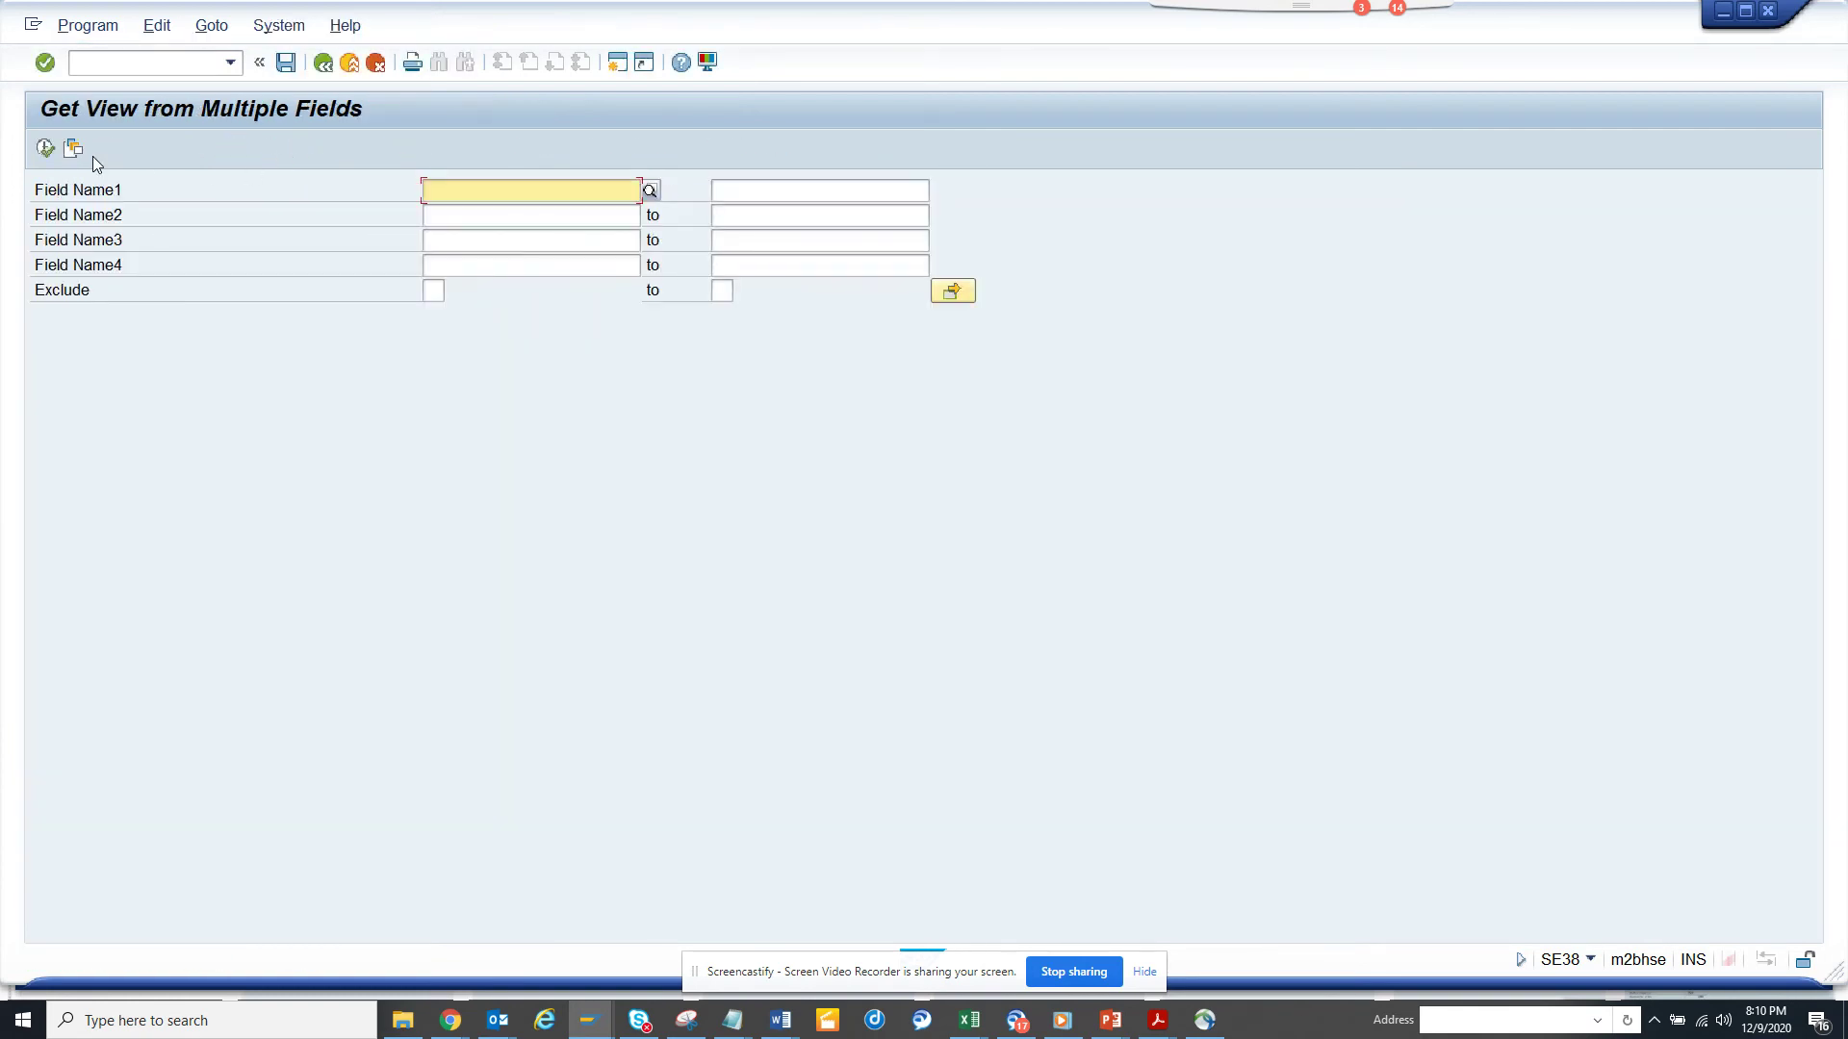
pyautogui.click(73, 147)
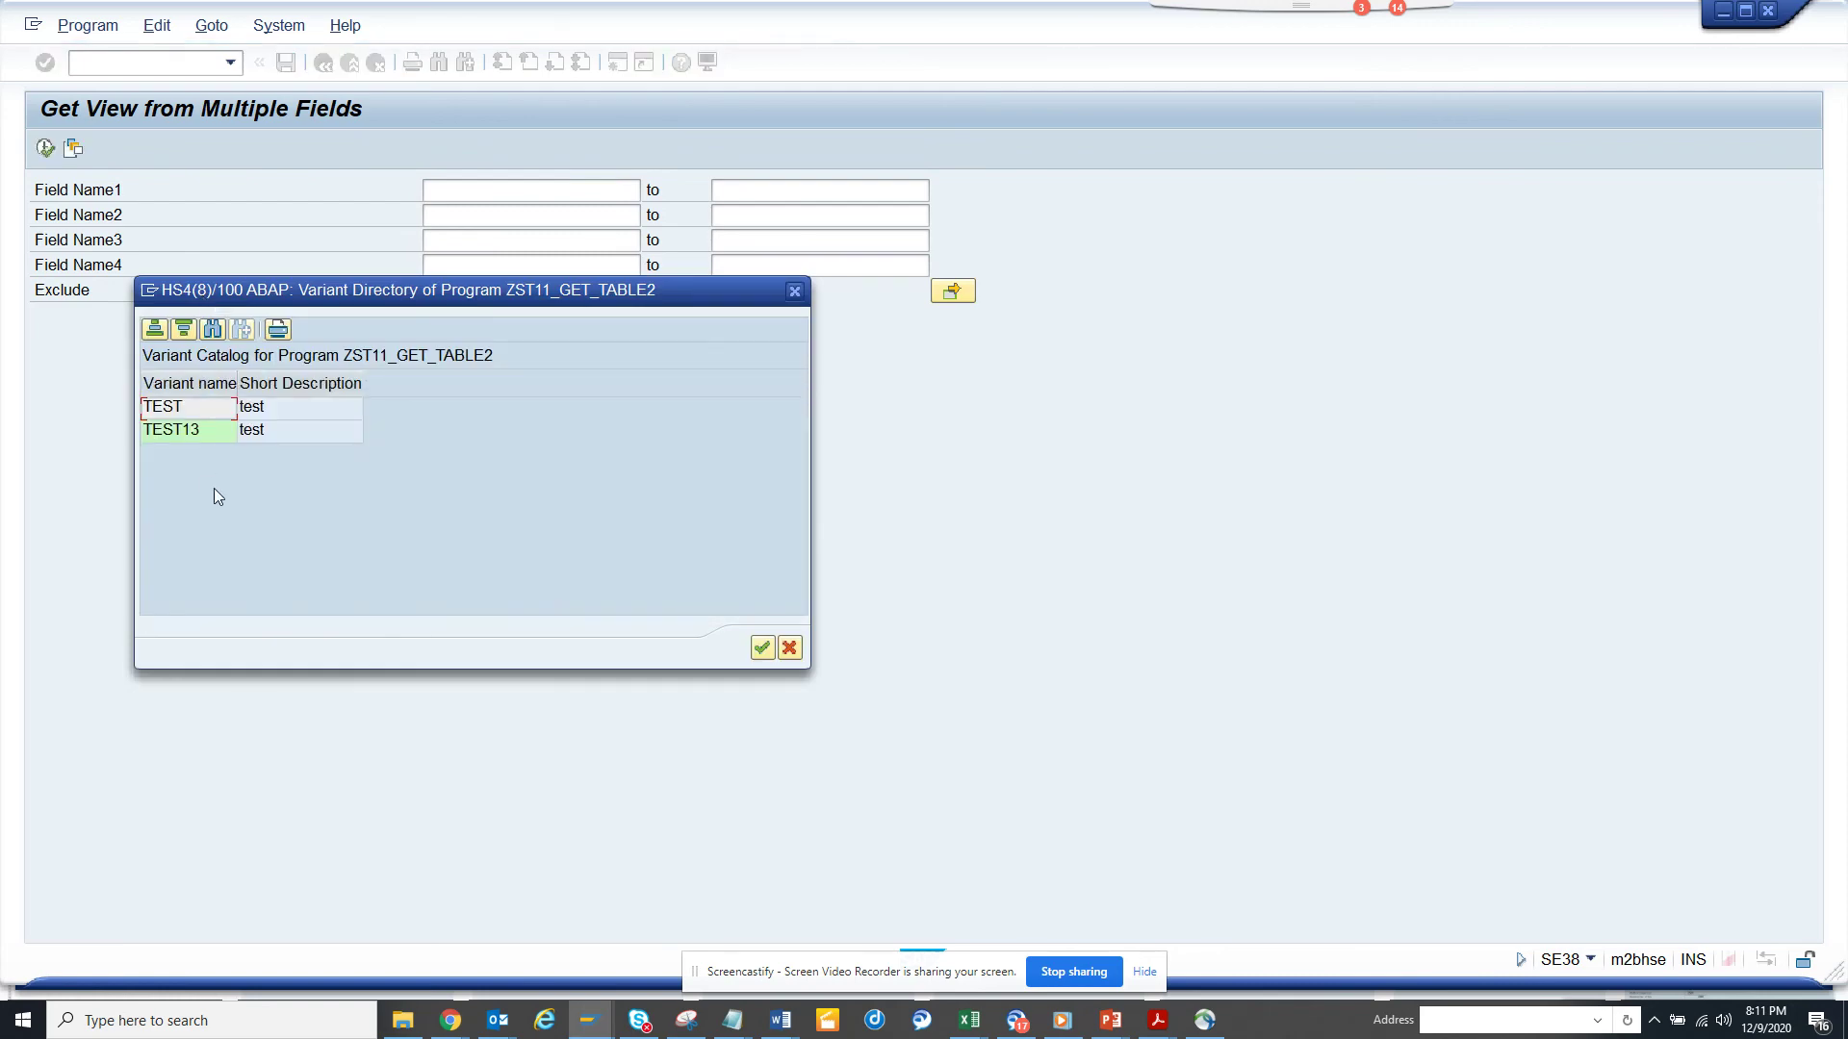
pyautogui.doubleClick(175, 430)
pyautogui.press('F8')
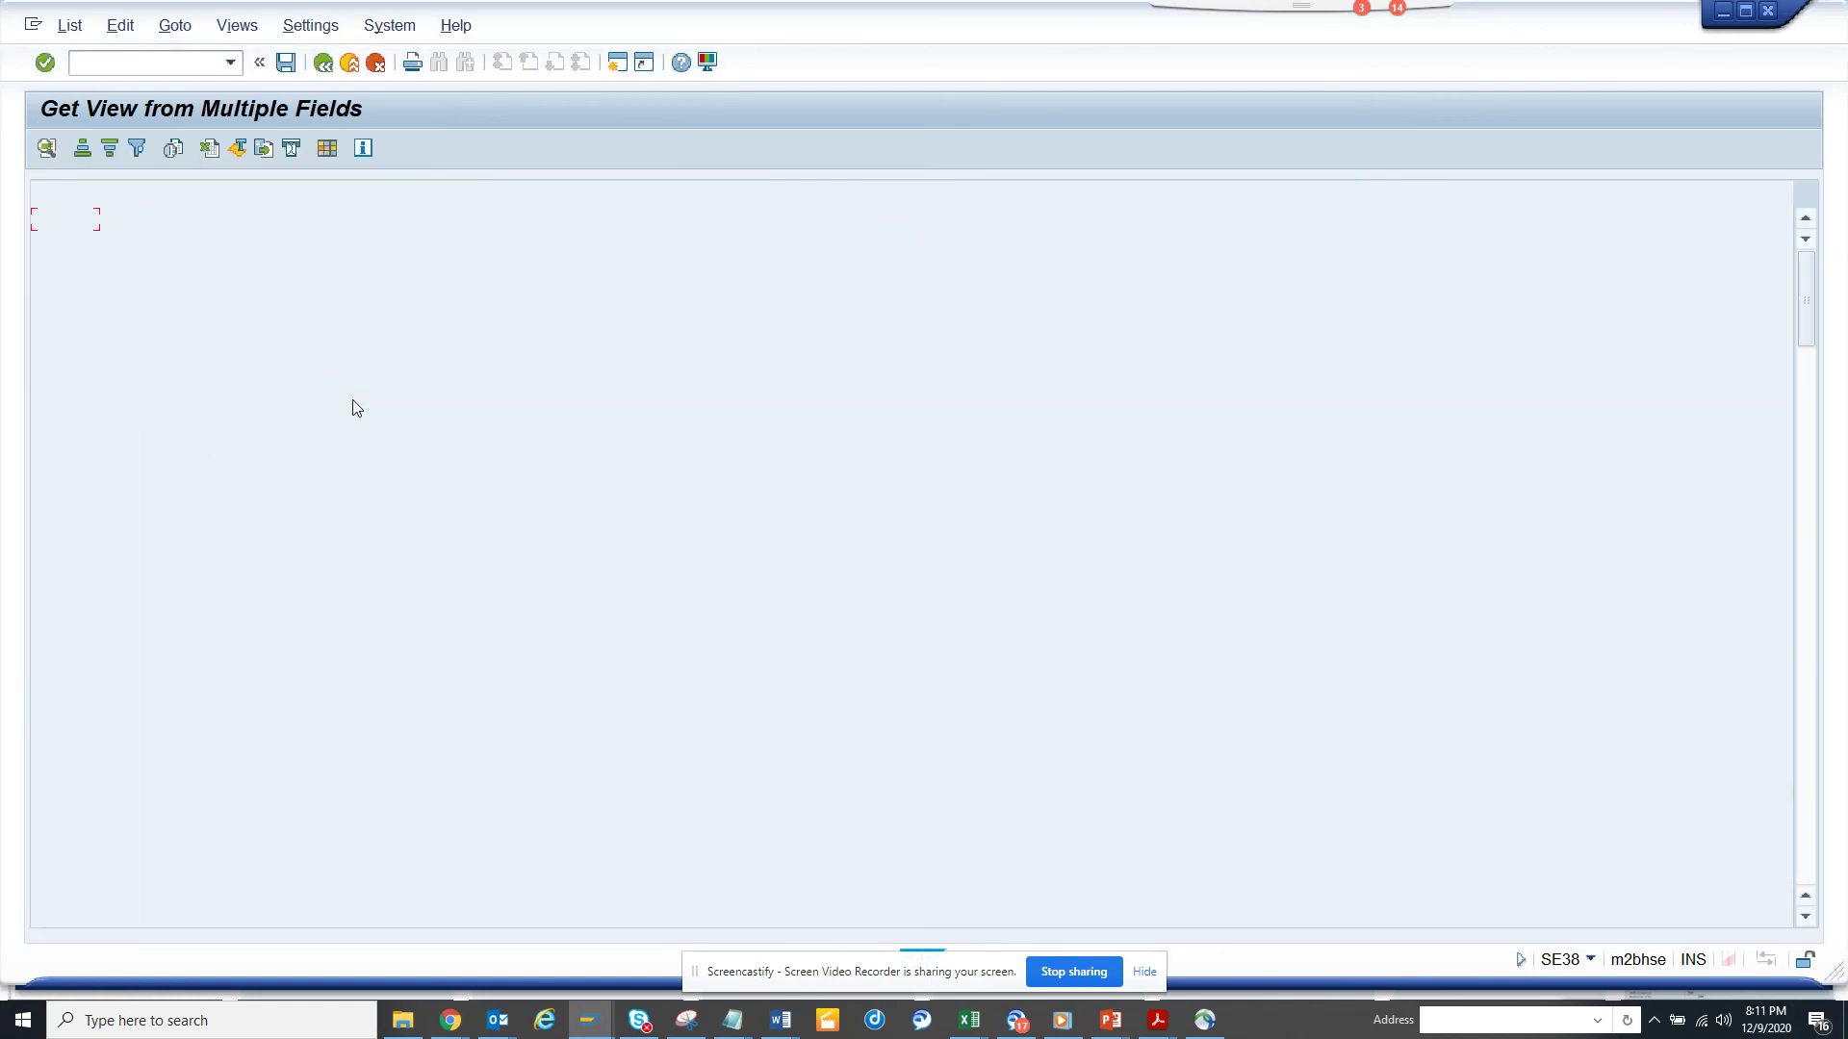